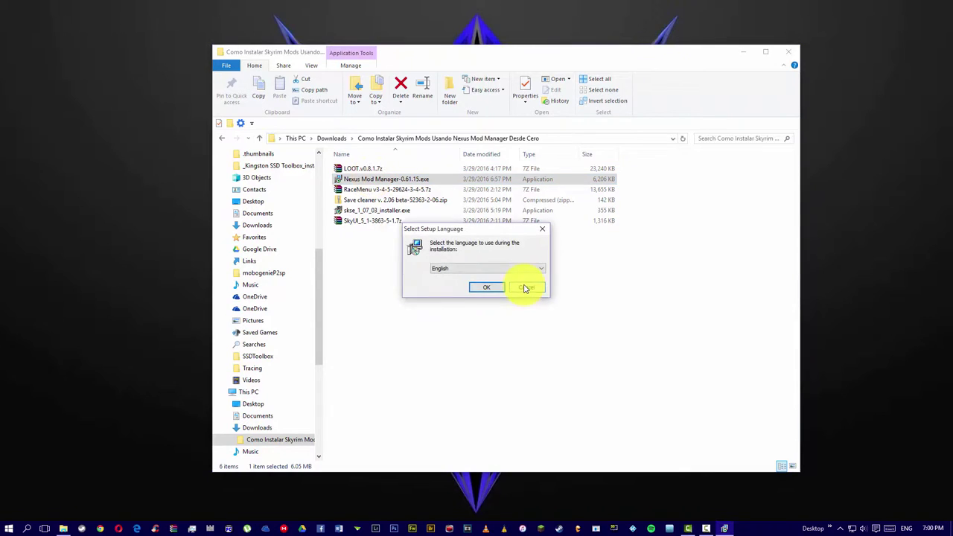
Step: Choose English as the setup language and accept the Nexus Mod Manager license agreement, closing the file window behind it
left_click(488, 288)
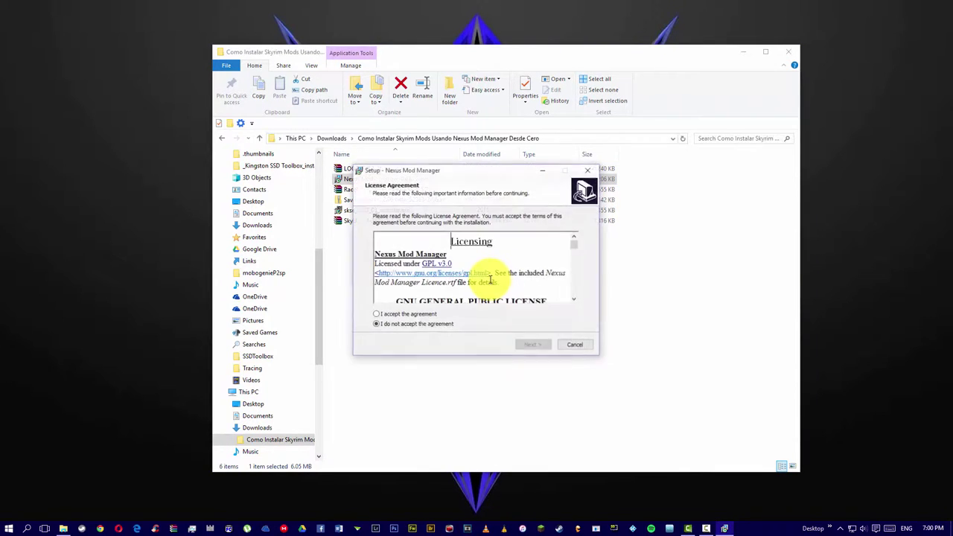
left_click(790, 49)
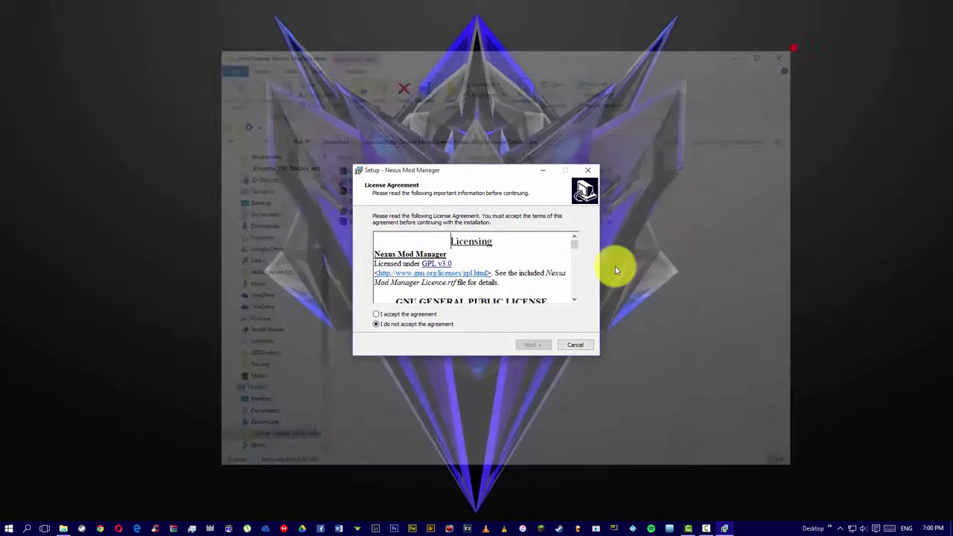
left_click(430, 316)
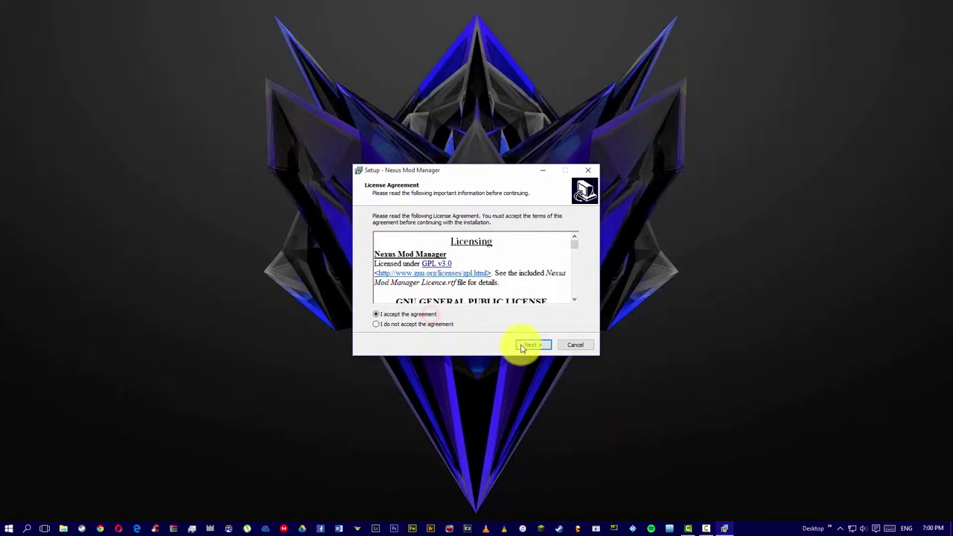
left_click(523, 345)
left_click(523, 345)
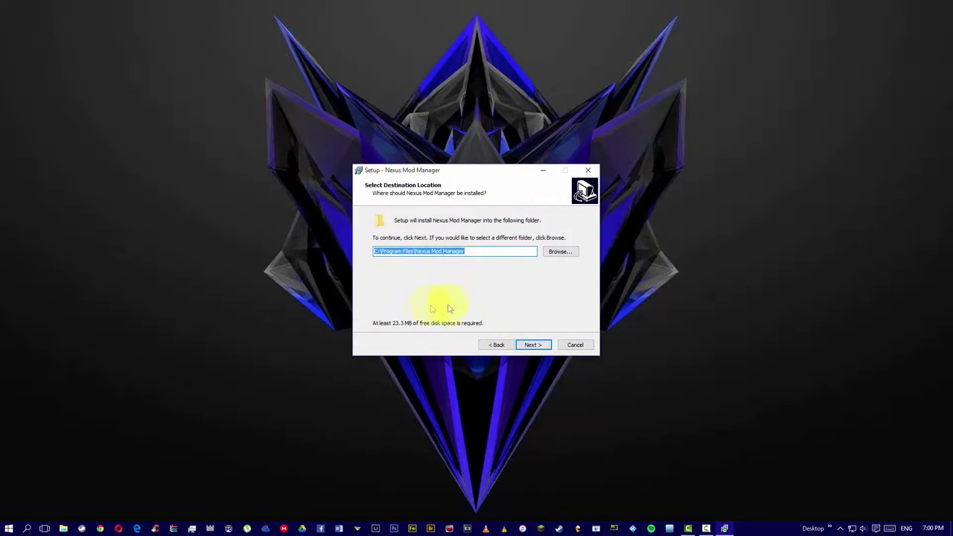
Step: Install Nexus Mod Manager in the default folder with a Quick Launch shortcut added, and finish setup with the program set to launch
left_click(526, 344)
left_click(532, 345)
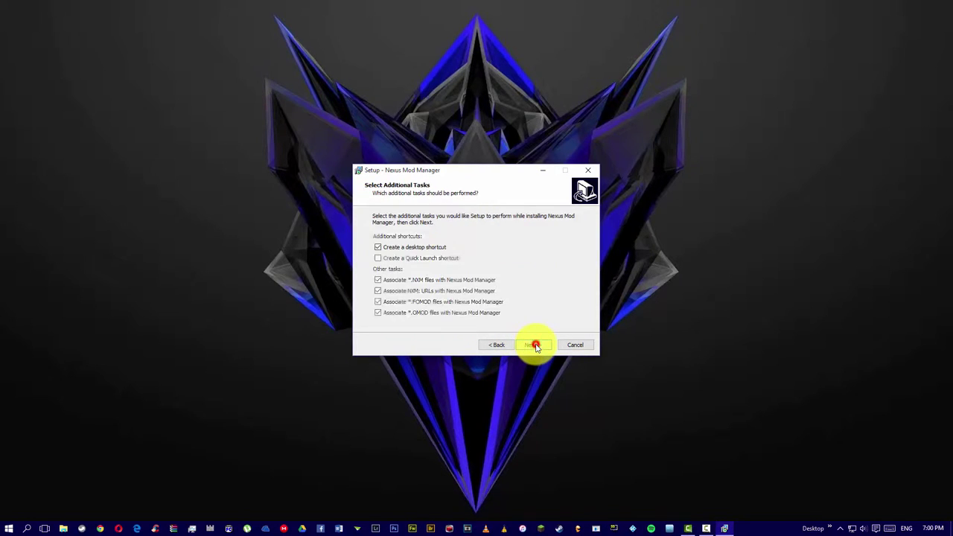
left_click(430, 260)
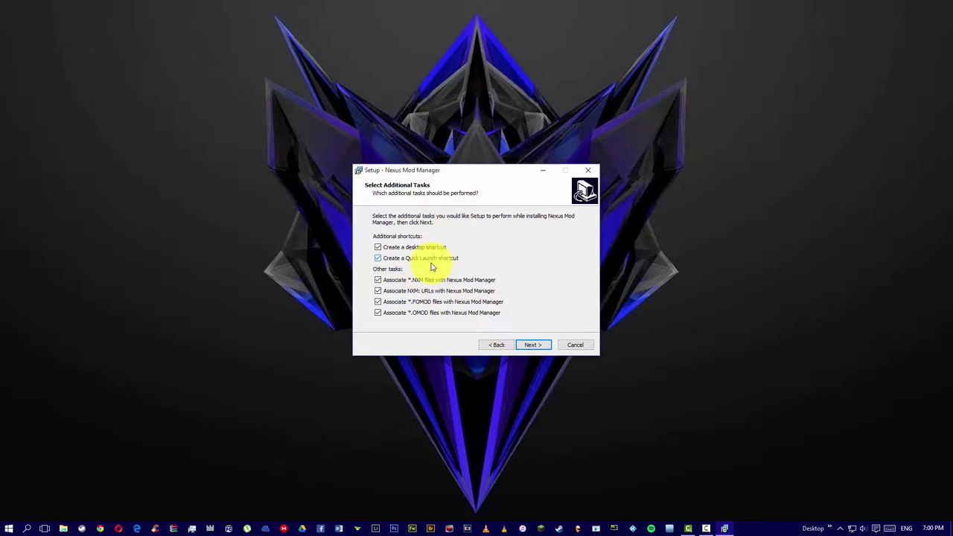
left_click(534, 344)
left_click(533, 346)
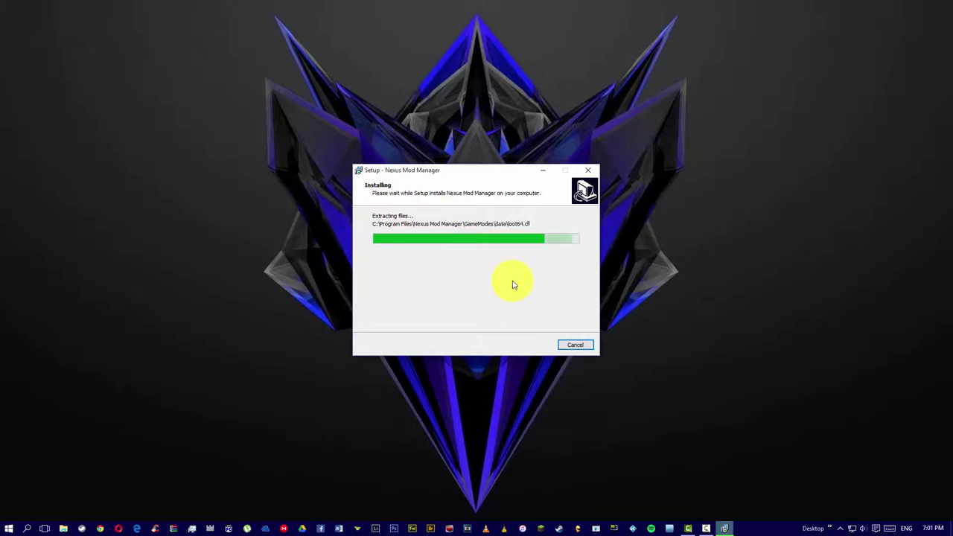
left_click(527, 346)
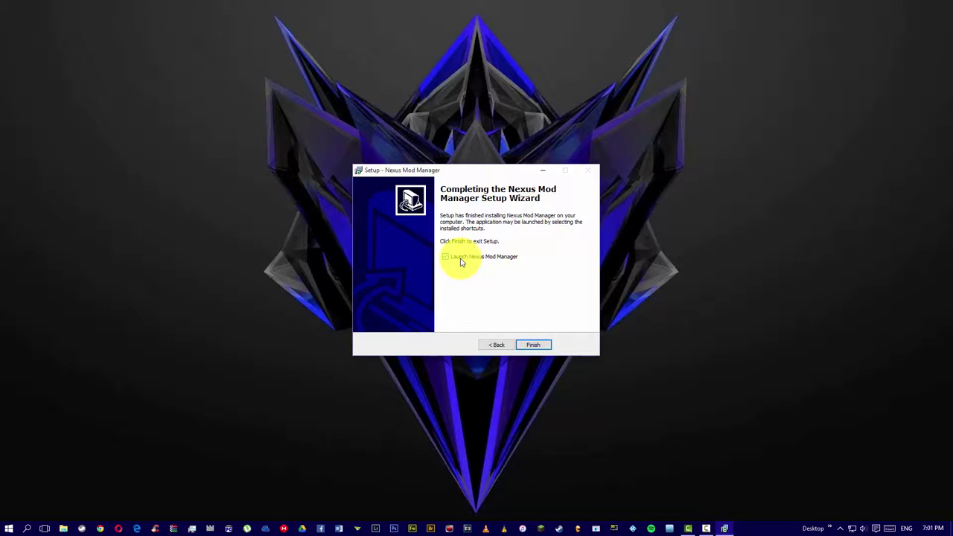
left_click(528, 345)
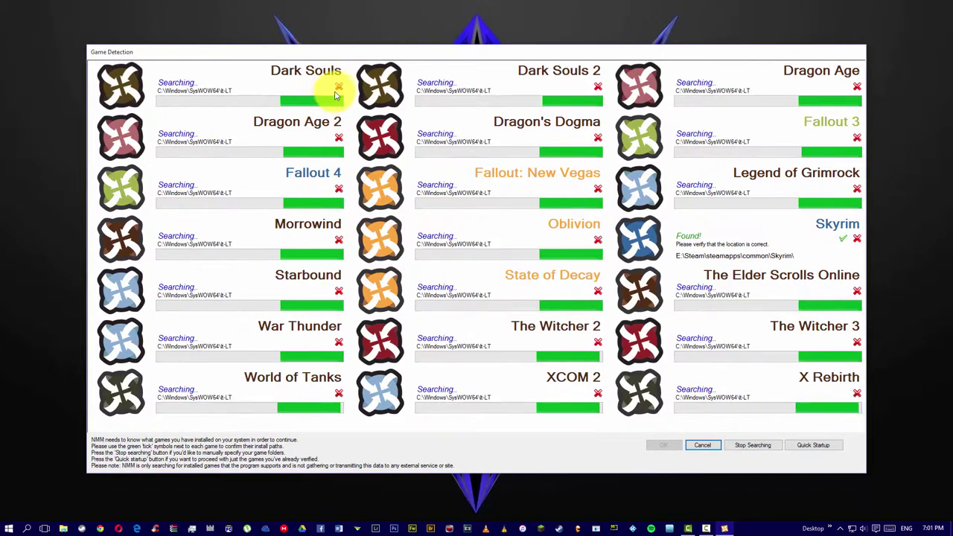
Step: Stop the game search for Dark Souls, Dragon Age 2, Fallout 4, Morrowind, Starbound, War Thunder and World of Tanks
left_click(338, 86)
left_click(339, 137)
left_click(338, 189)
left_click(339, 240)
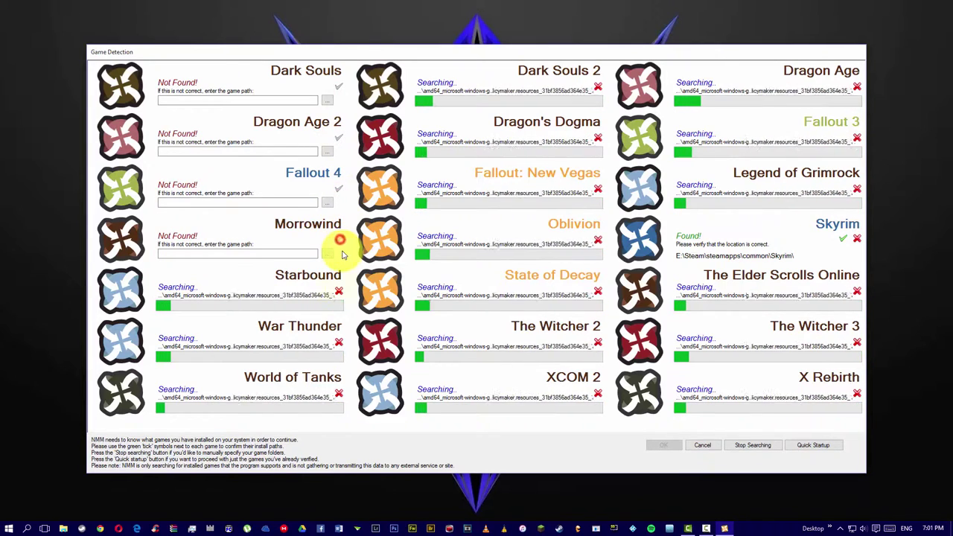
left_click(337, 292)
left_click(339, 341)
left_click(339, 393)
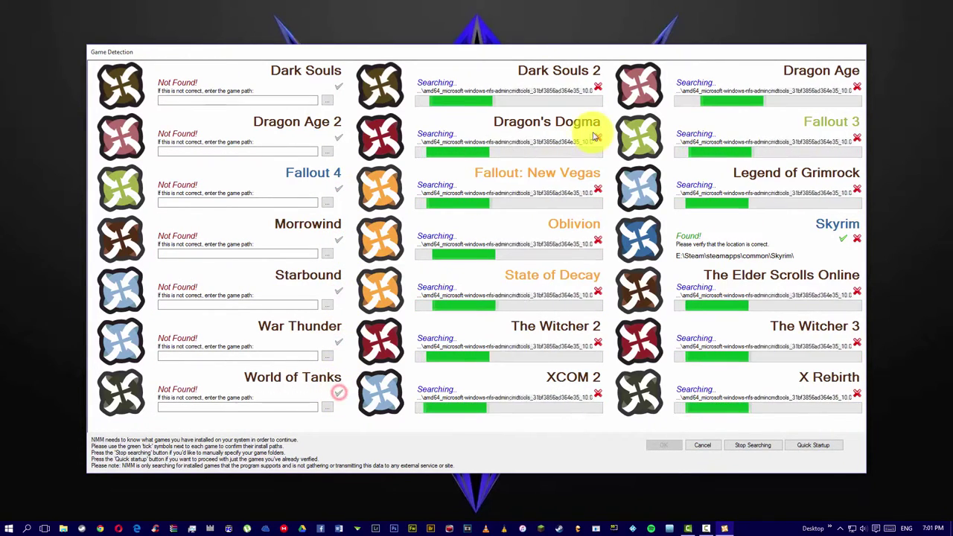
Step: Stop the game search for Dark Souls 2, Dragon's Dogma, Fallout: New Vegas, Oblivion, State of Decay, The Witcher 2 and XCOM 2
left_click(597, 87)
left_click(598, 138)
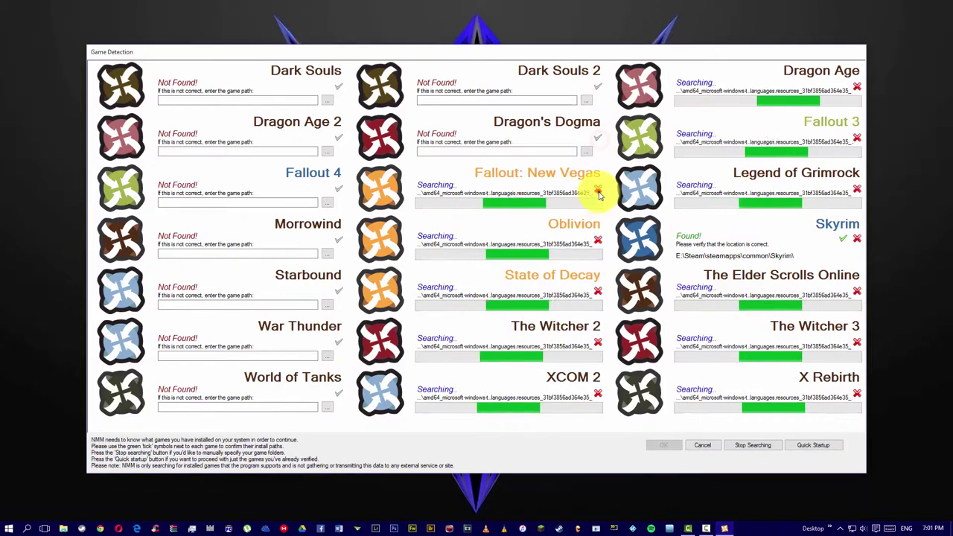
left_click(598, 189)
left_click(597, 239)
left_click(598, 291)
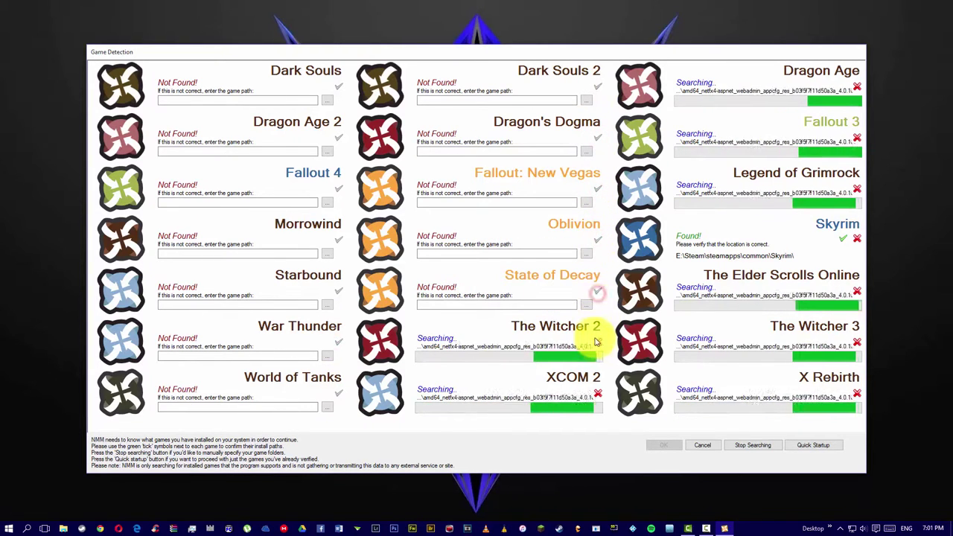
left_click(597, 342)
left_click(598, 393)
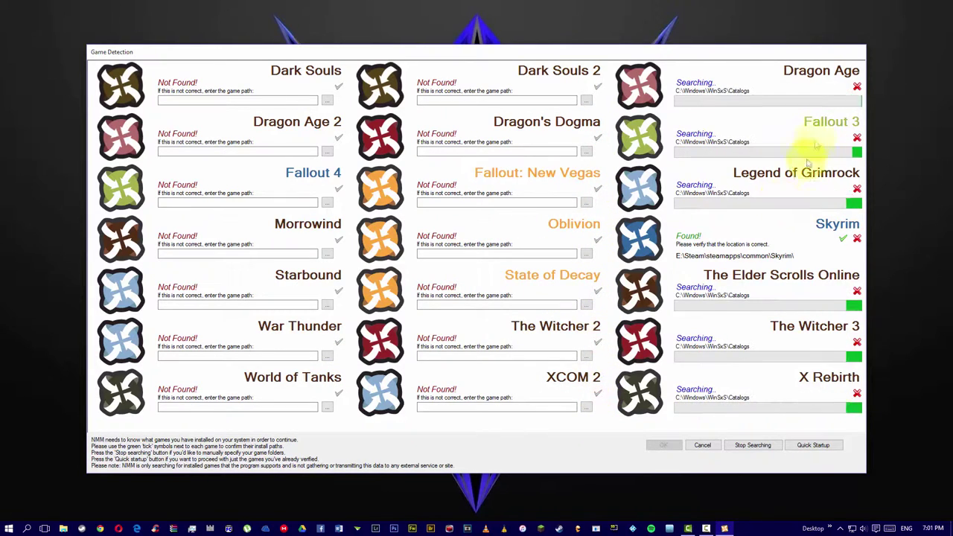
Step: Stop the game search for Dragon Age, Fallout 3, Legend of Grimrock, The Elder Scrolls Online, The Witcher 3 and X Rebirth
left_click(856, 86)
left_click(856, 138)
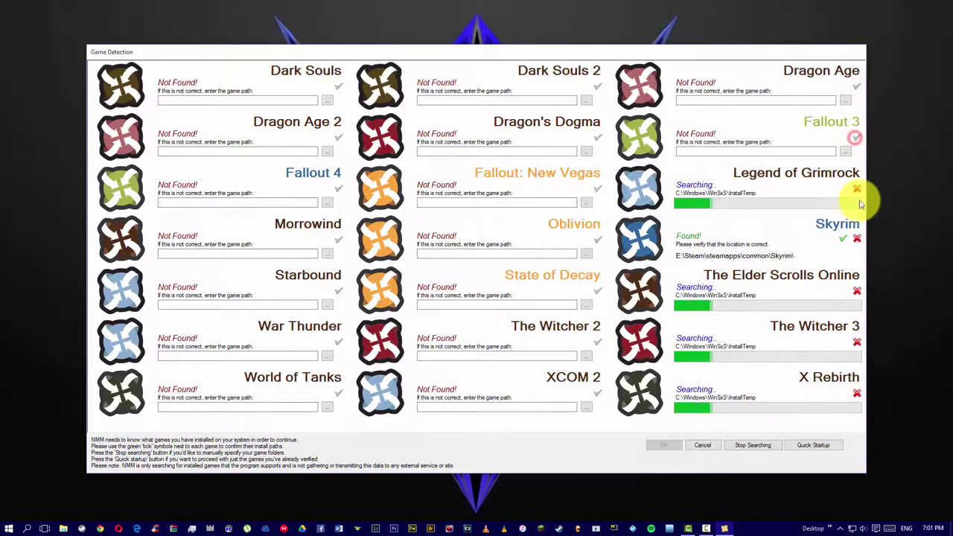
left_click(856, 189)
left_click(857, 291)
left_click(857, 342)
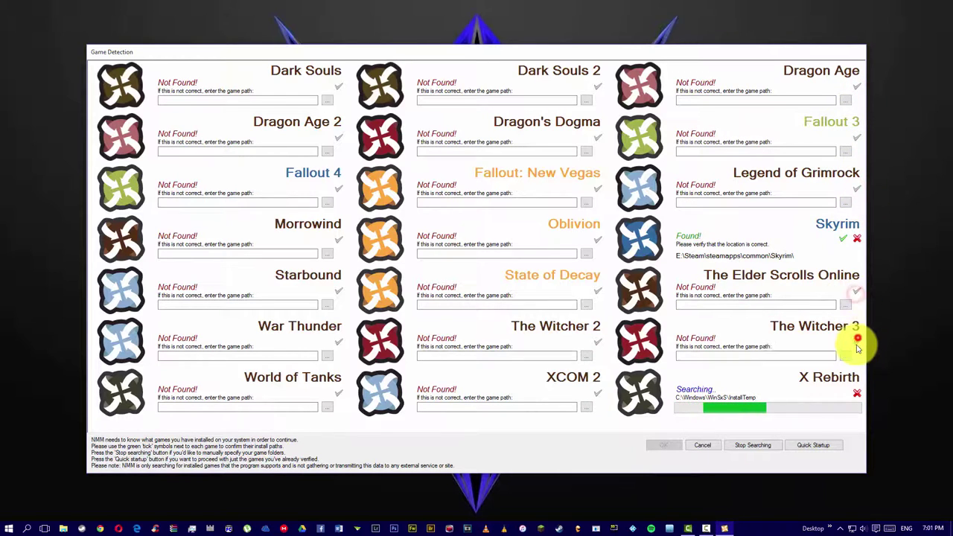
left_click(856, 393)
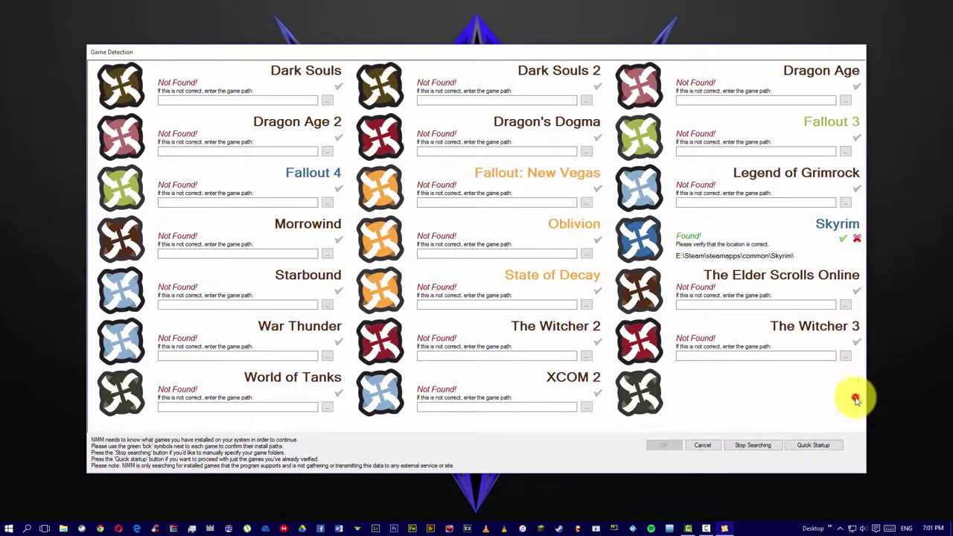
Step: Confirm Skyrim's location as E:\Steam\steamapps\common\Skyrim and choose Skyrim as the managed game without being asked next time
left_click(705, 237)
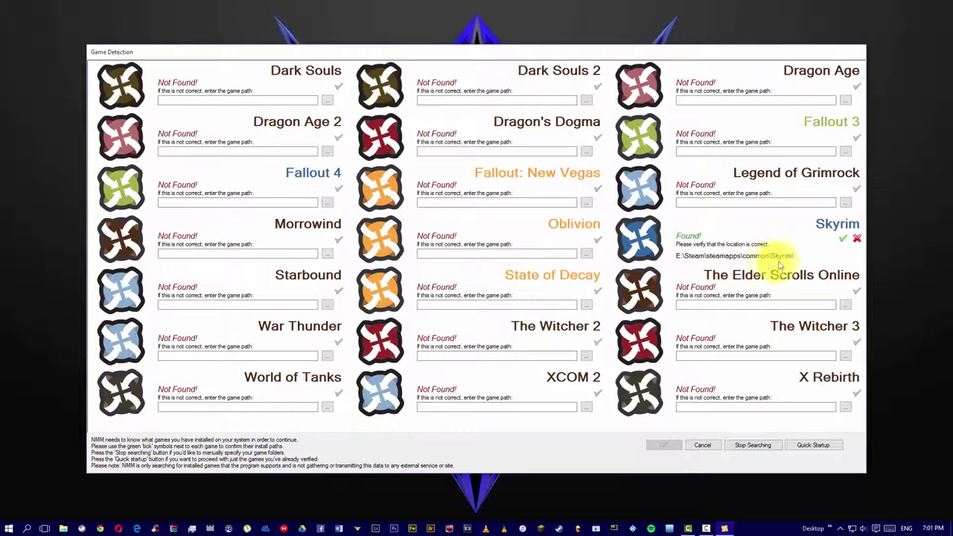
left_click(843, 242)
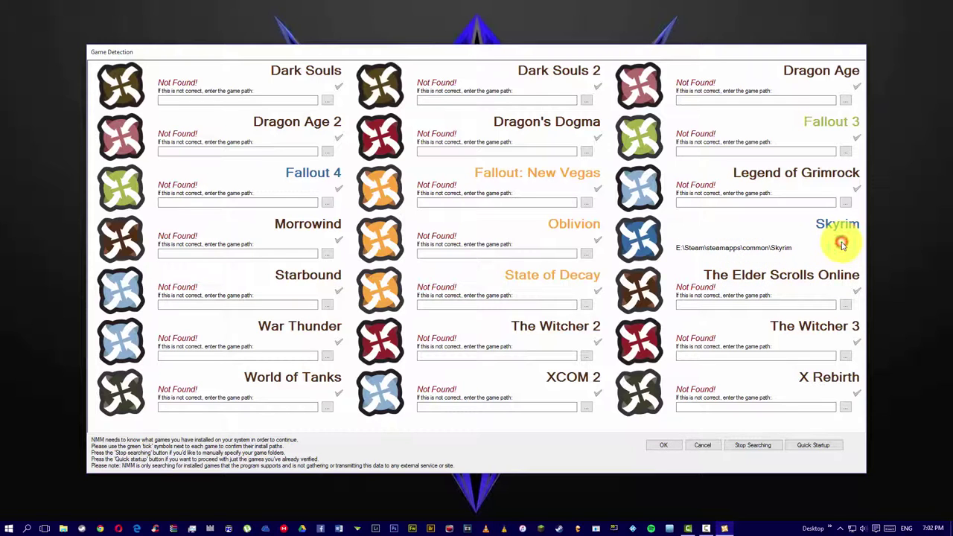
left_click(669, 447)
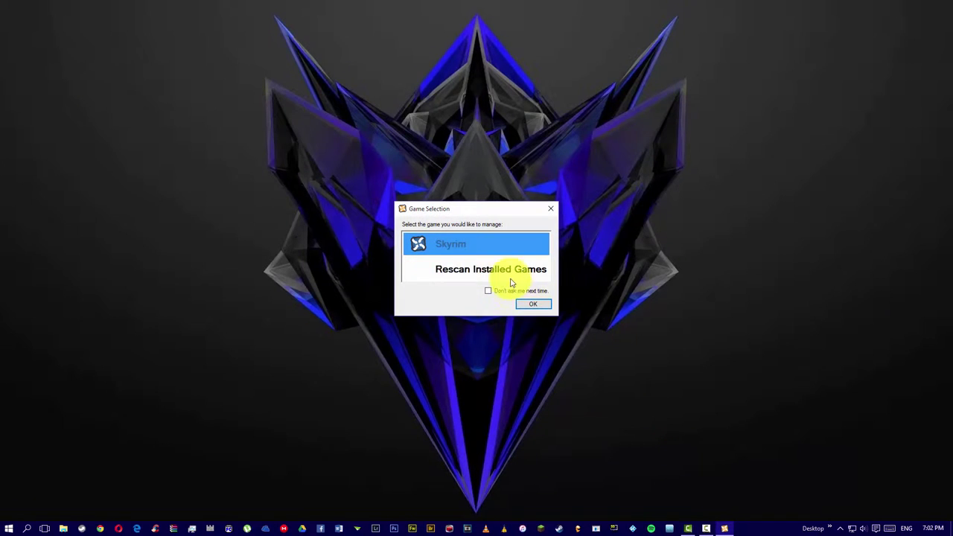
left_click(503, 292)
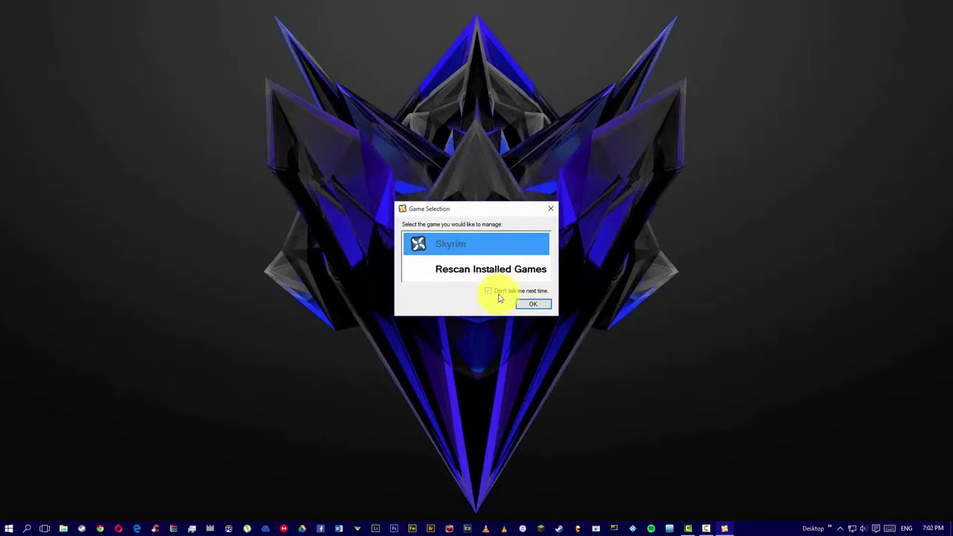
left_click(535, 304)
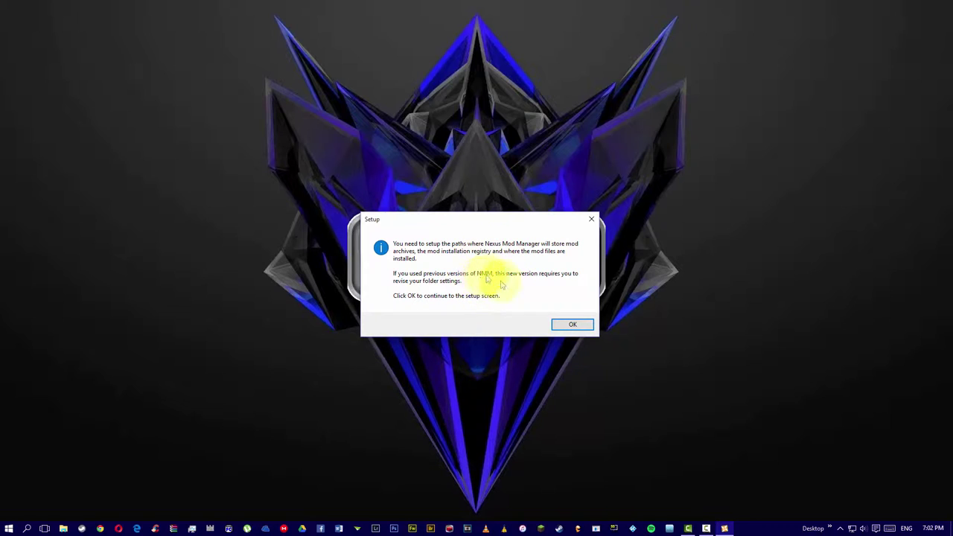
Step: Accept the default Skyrim mod, install info and virtual install folders, and have mods organised by the Nexus categories
left_click(554, 327)
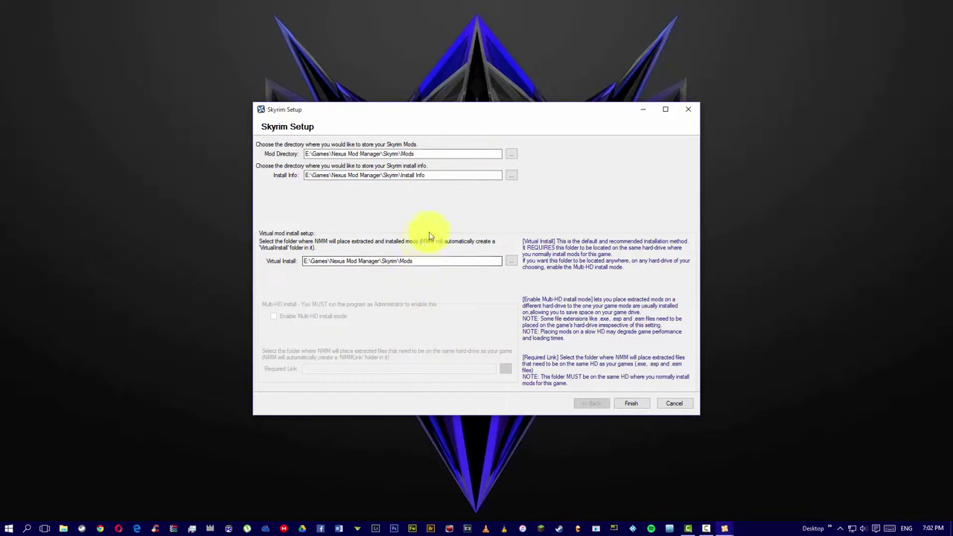
left_click(631, 404)
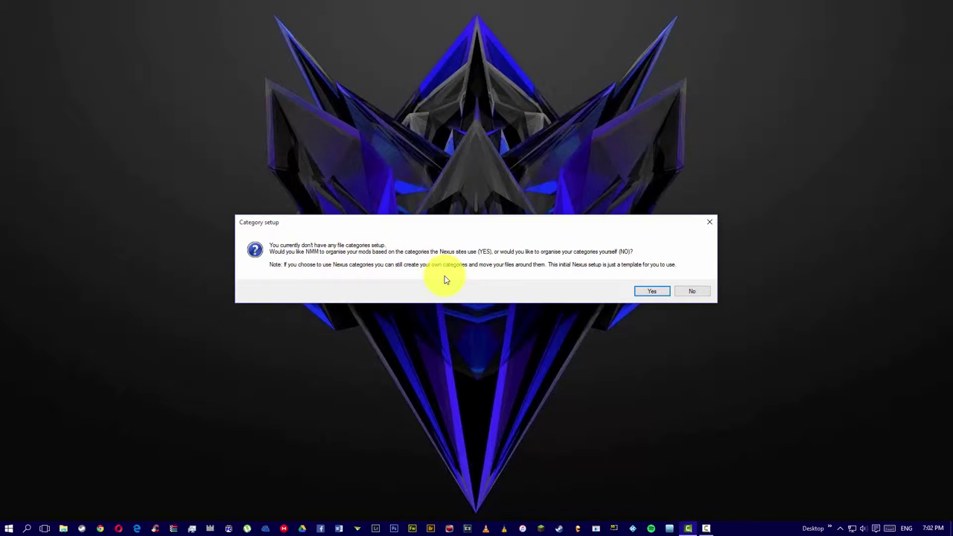
left_click(658, 293)
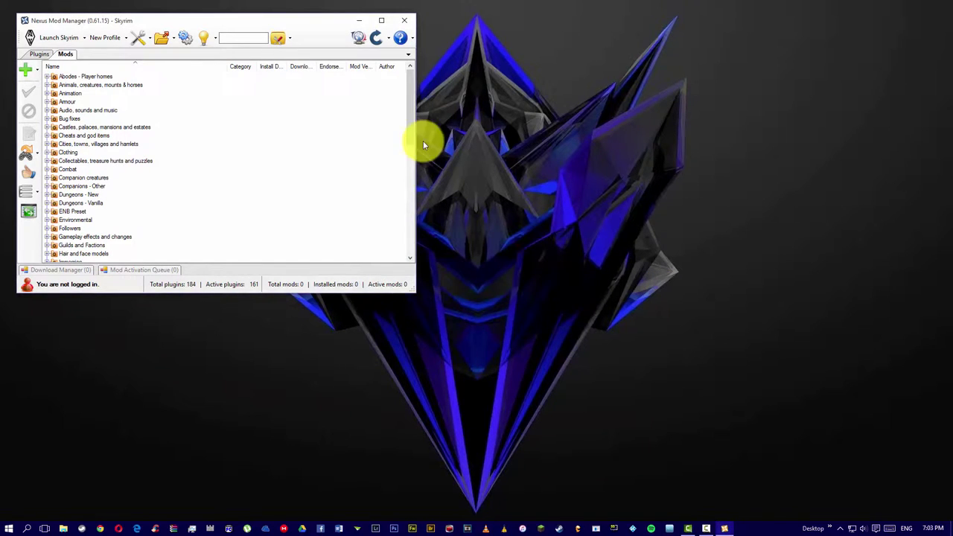
left_click(382, 23)
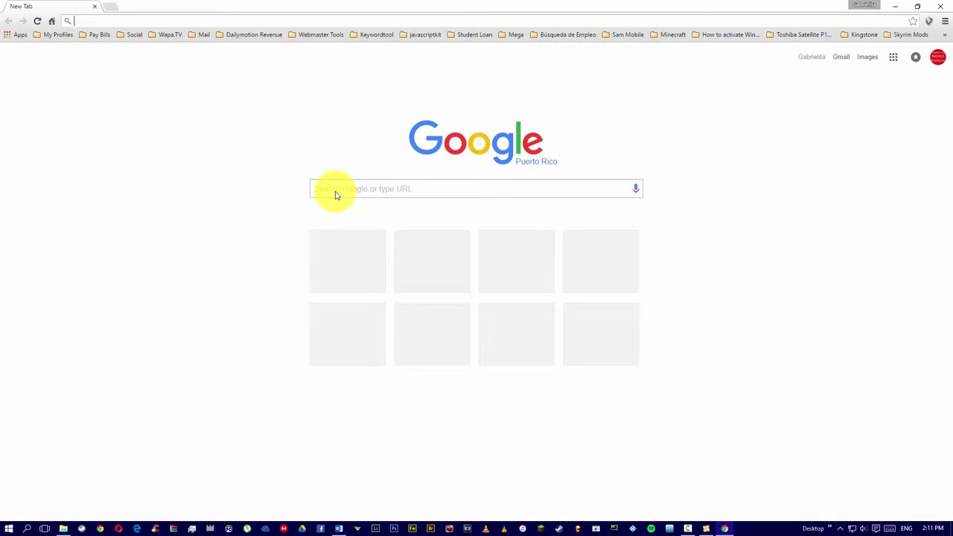
Step: Search Google for SKSE in Chrome and download skse_1_07_03_installer.exe from skse.silverlock.org into the Como Instalar Skyrim Mods folder
type("skse")
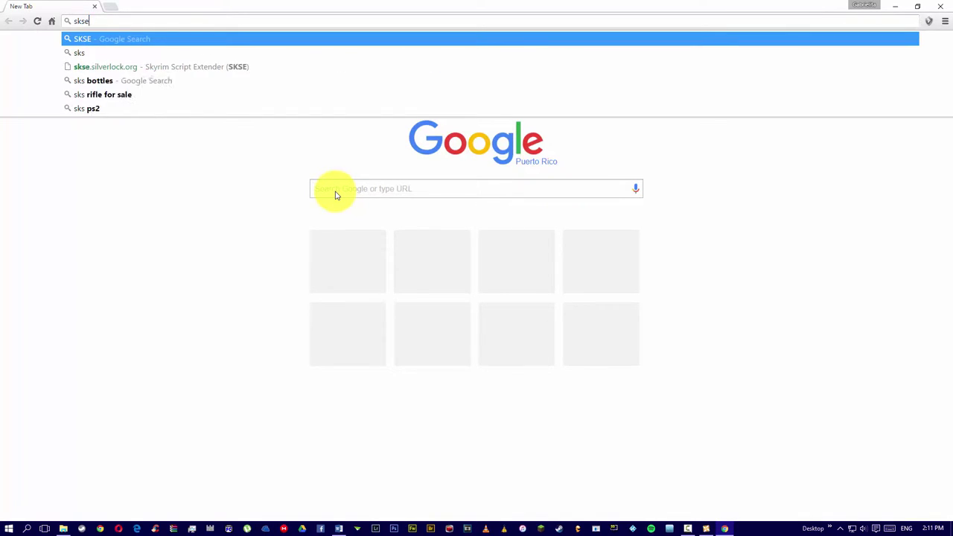
key("Return")
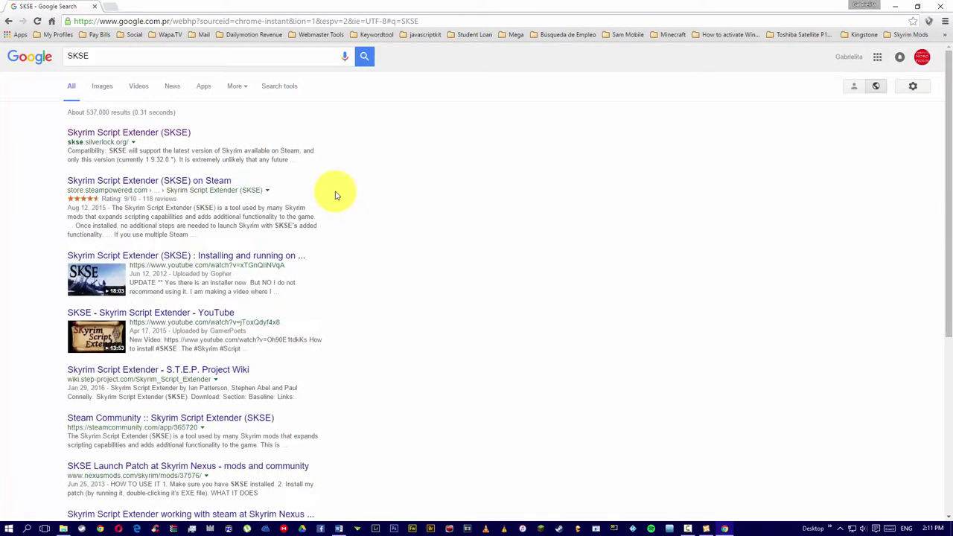
left_click(179, 137)
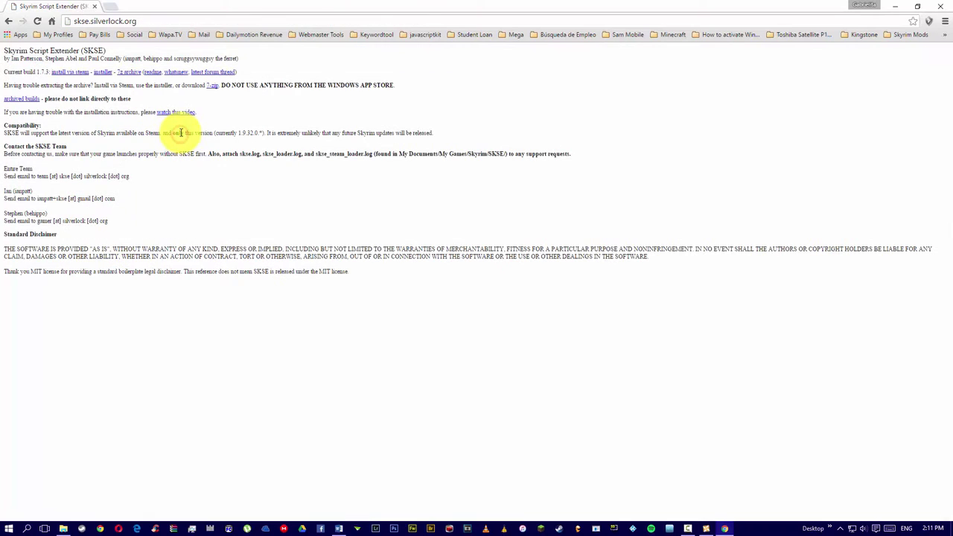
left_click(102, 78)
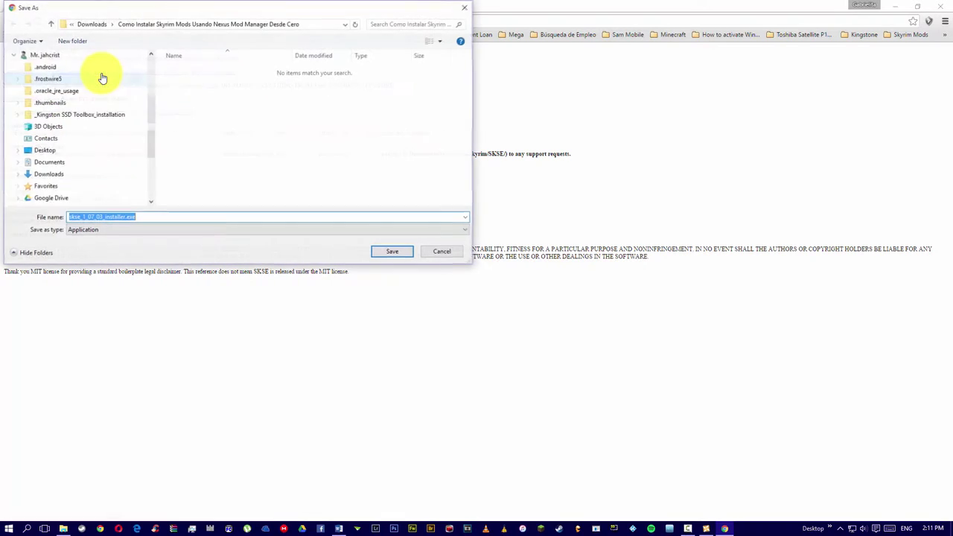
left_click(390, 251)
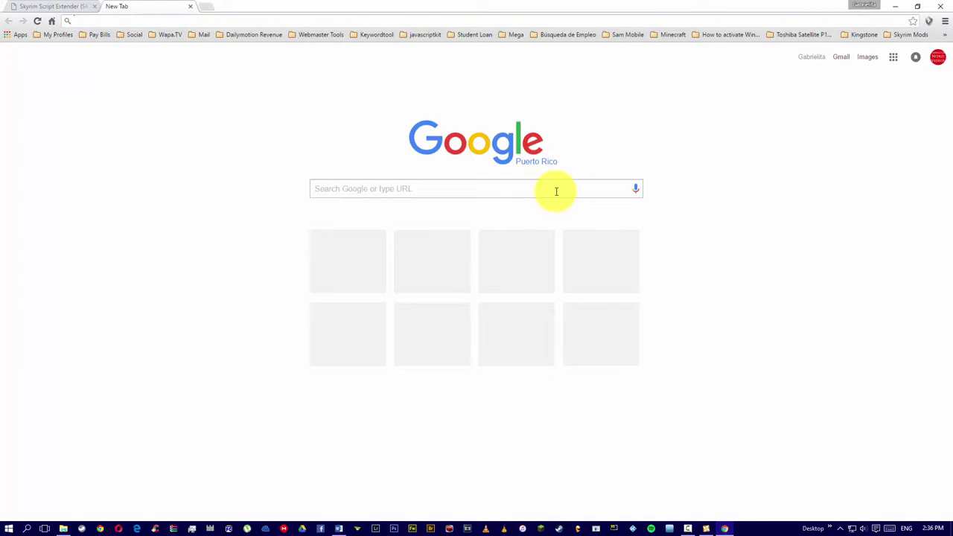
Step: Search Google for SKYUI in the new tab and open the SkyUI mod page on Skyrim Nexus
left_click(556, 191)
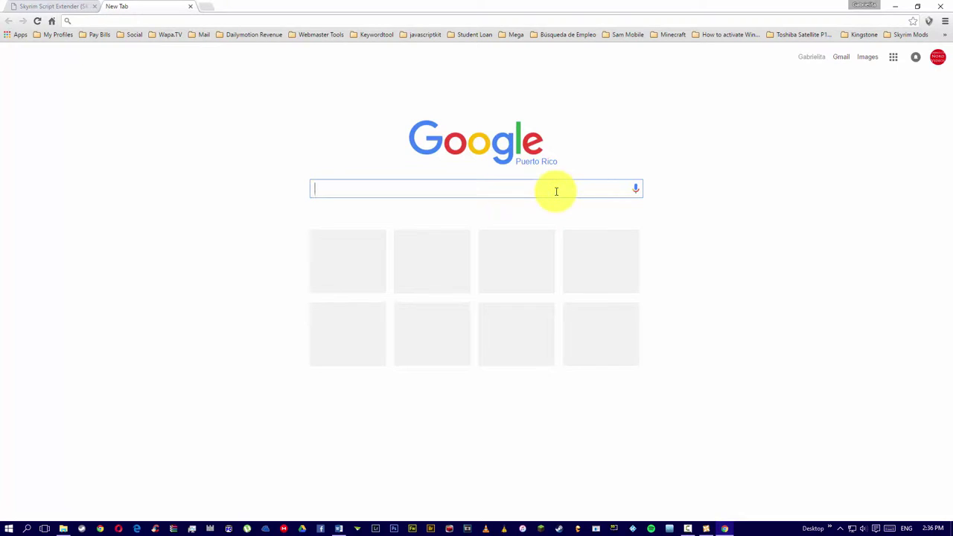
type("SKYUI")
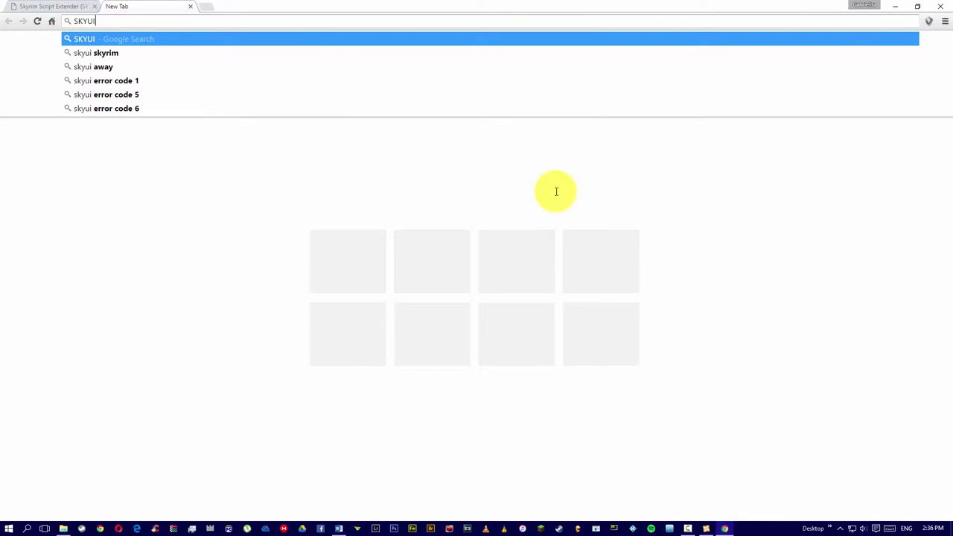
key("Return")
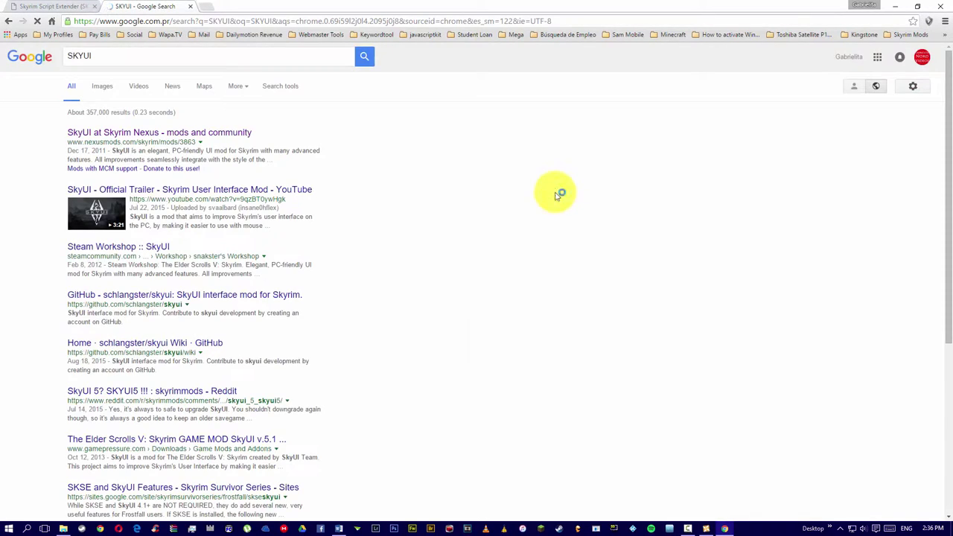
left_click(234, 134)
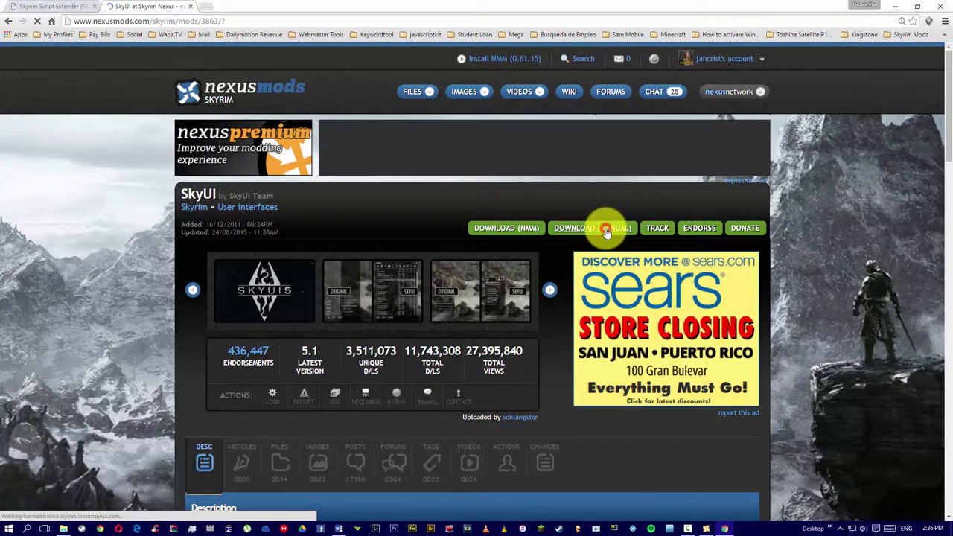
Step: Download the main file SkyUI_5_1 manually, skipping the donation, and save SkyUI_5_1-3863-5-1.7z in the Como Instalar Skyrim Mods folder
left_click(606, 232)
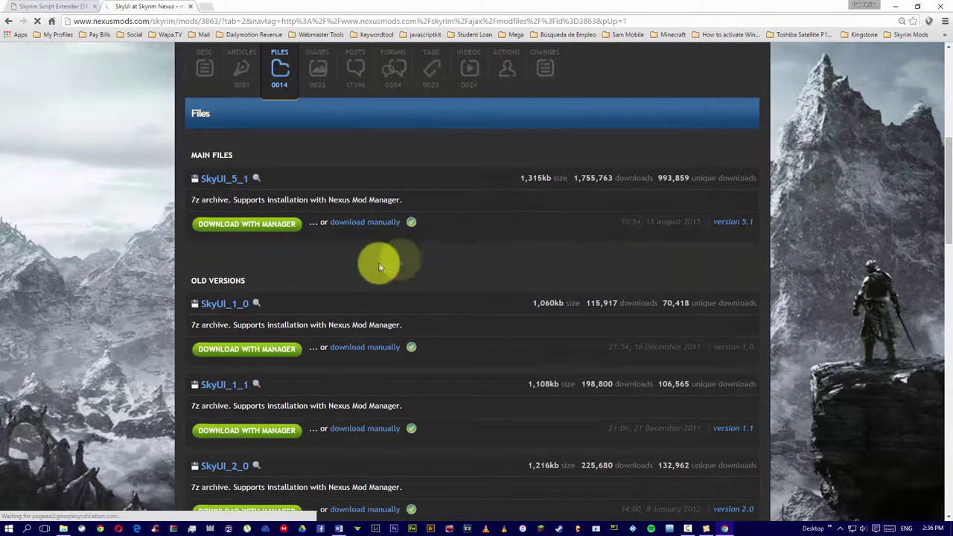
left_click(372, 228)
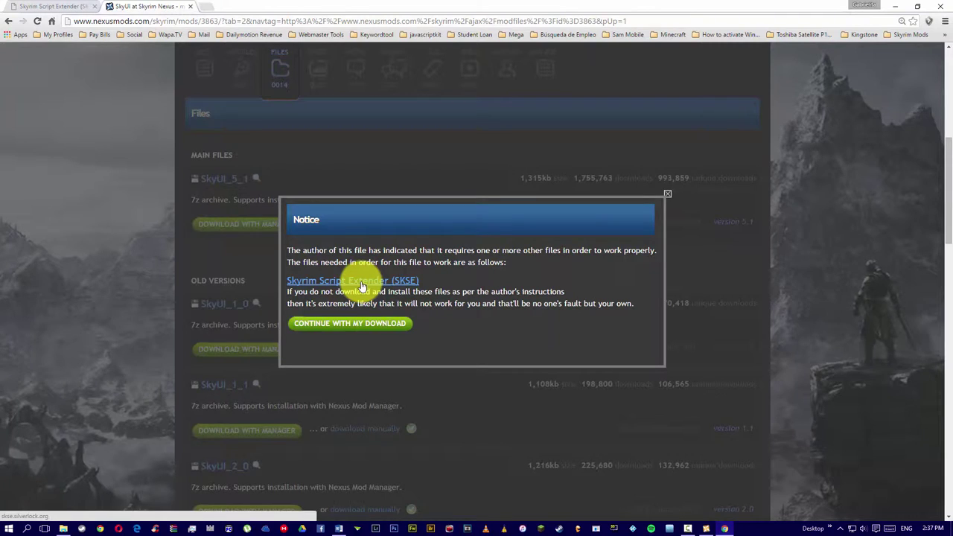
left_click(352, 329)
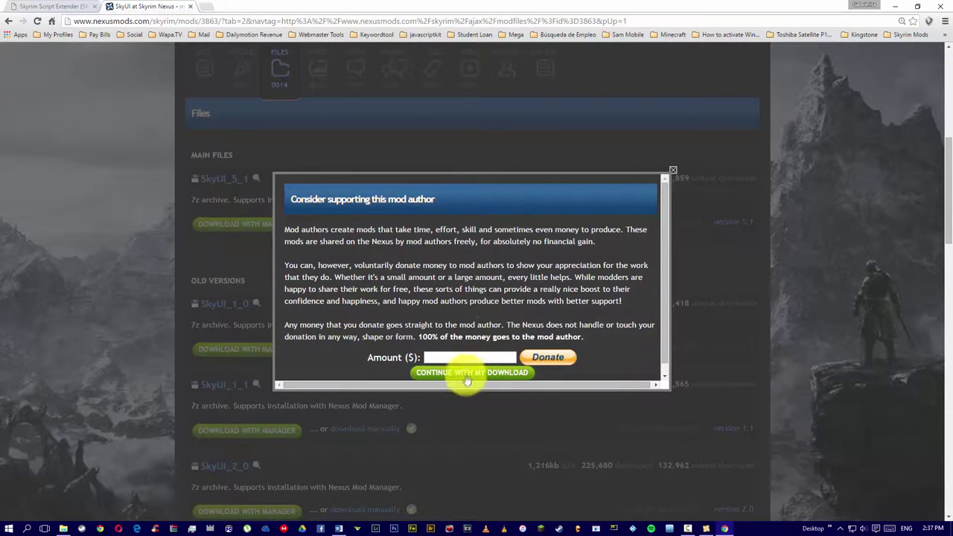
left_click(467, 375)
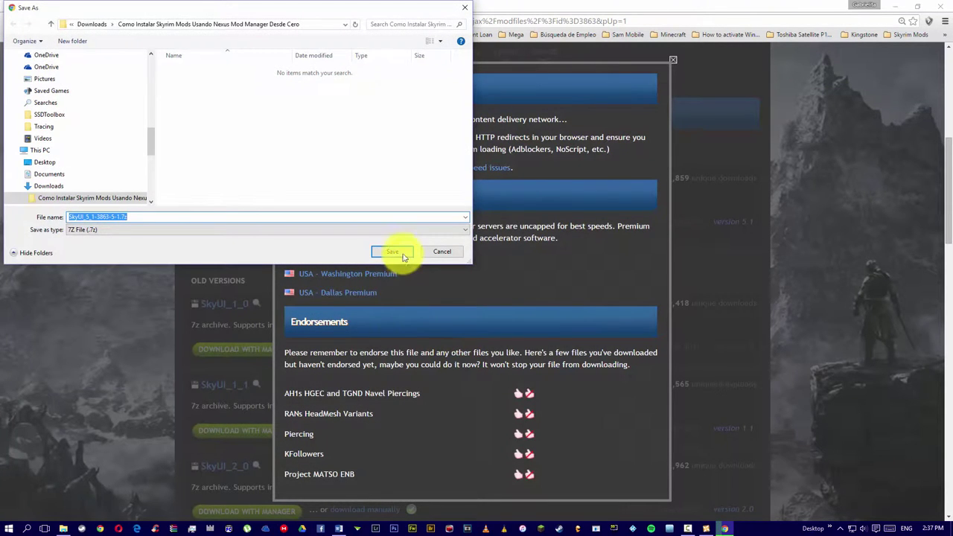
left_click(394, 253)
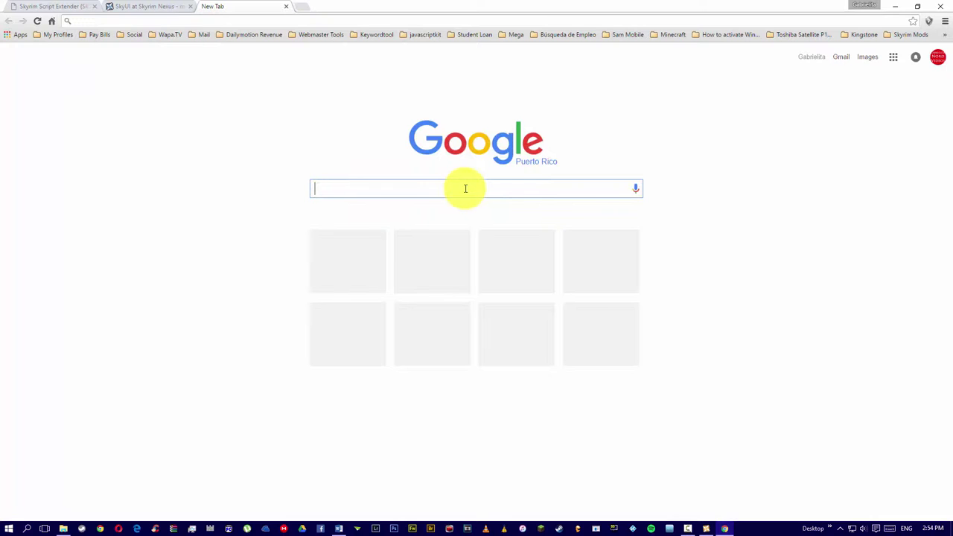
Step: Search Google for RACEMENU in the new tab and open the RaceMenu mod page on Skyrim Nexus
type("RACEMENU")
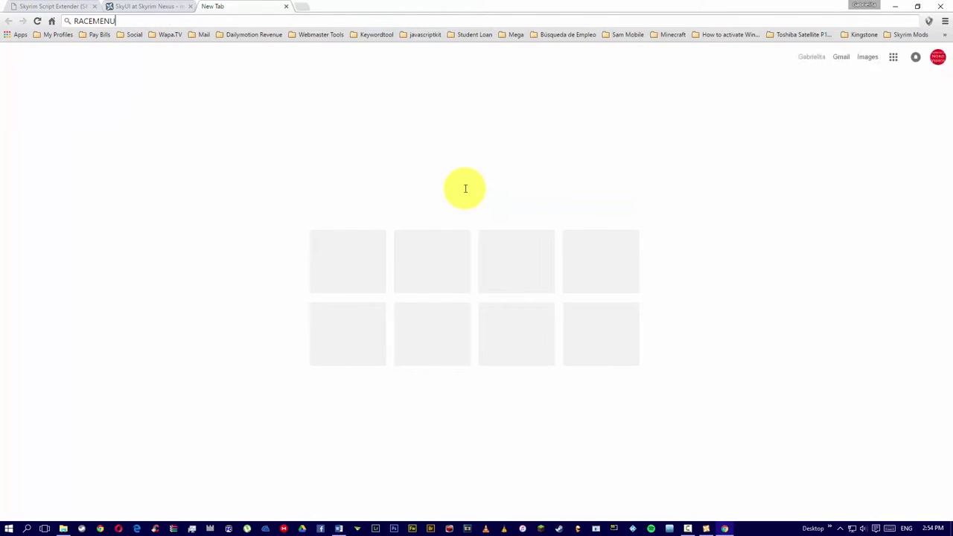
key("Return")
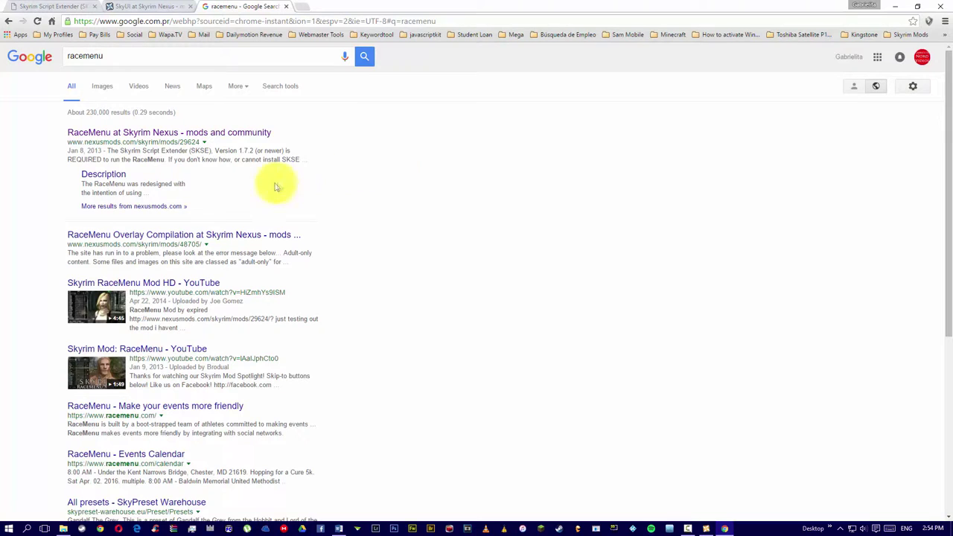
left_click(259, 135)
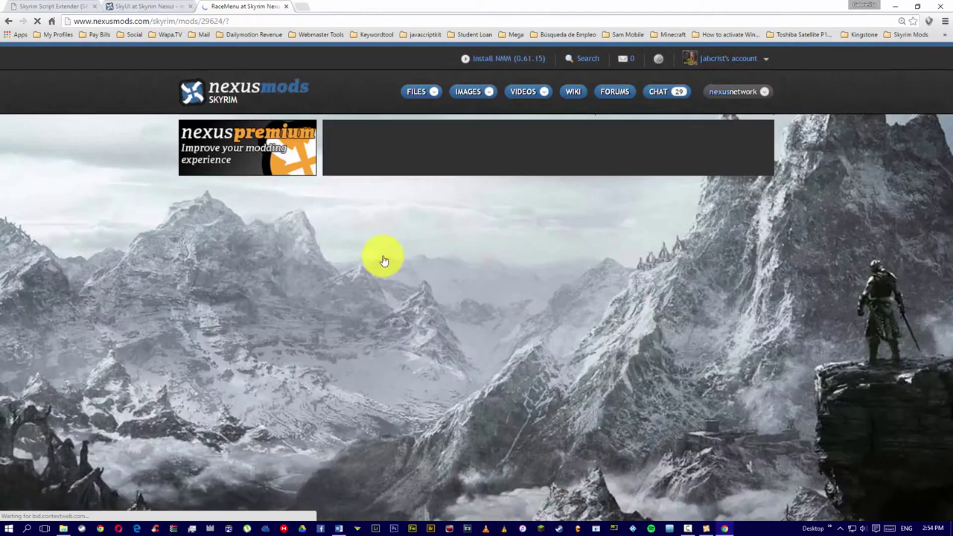
left_click(600, 283)
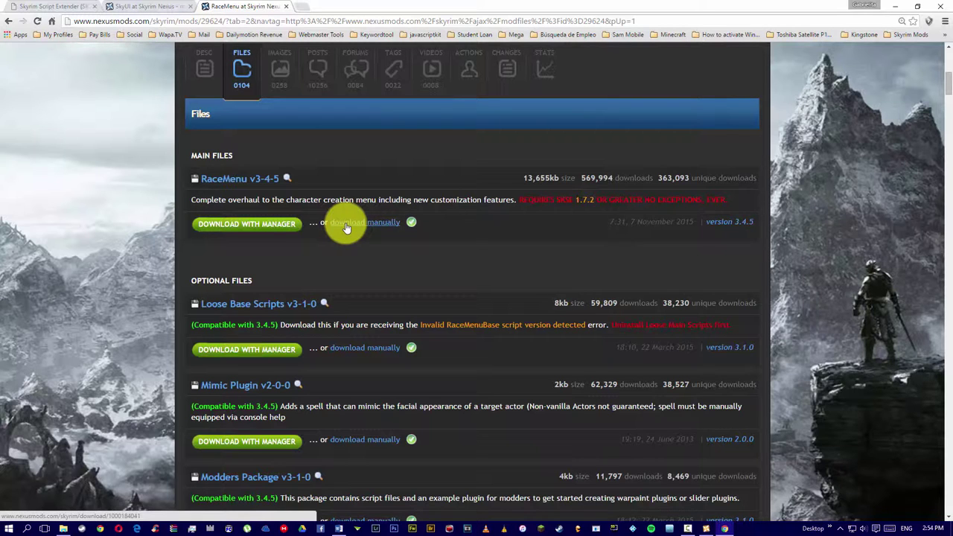
left_click(347, 225)
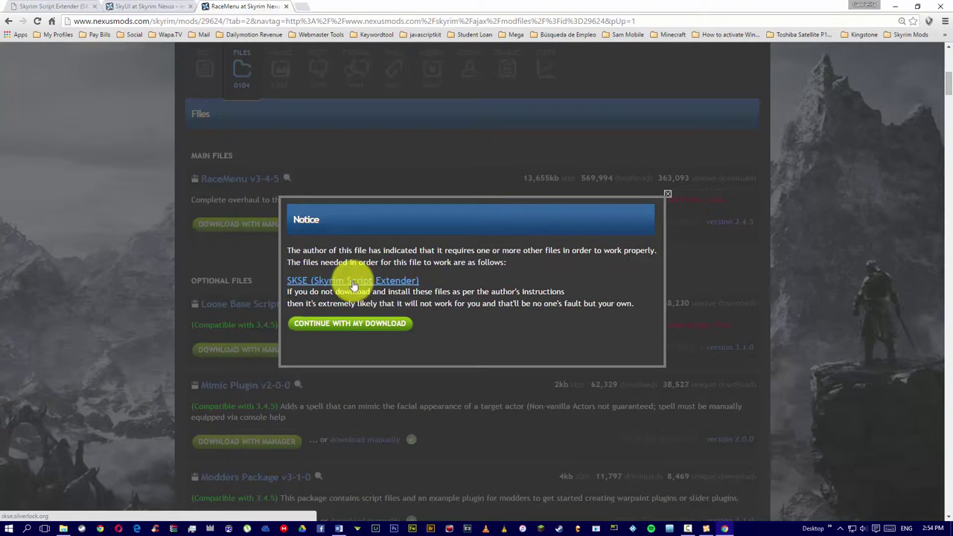
left_click(348, 325)
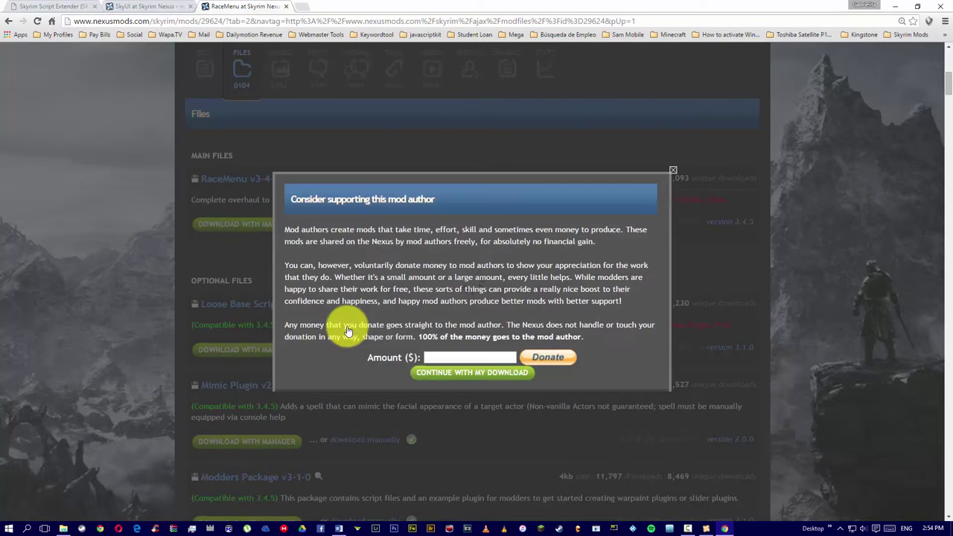
left_click(459, 372)
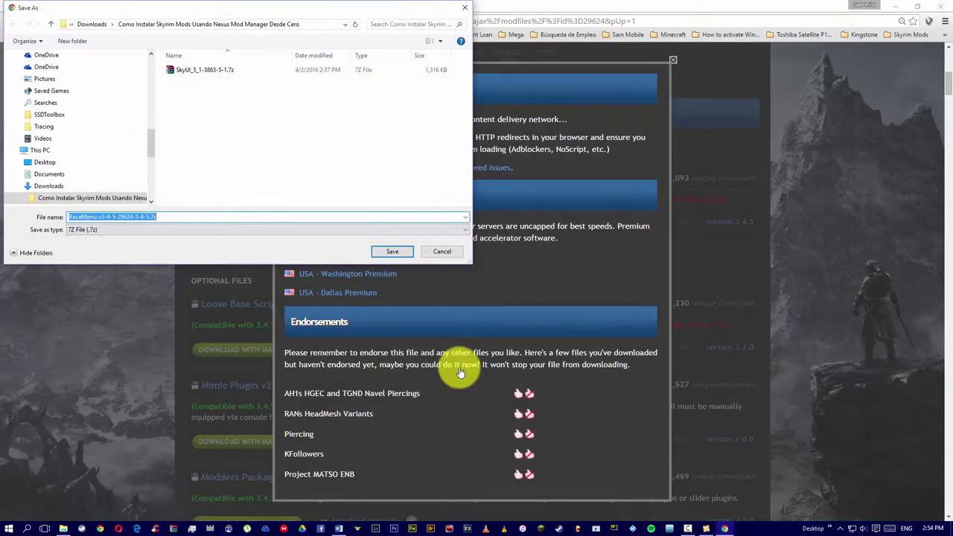
left_click(394, 251)
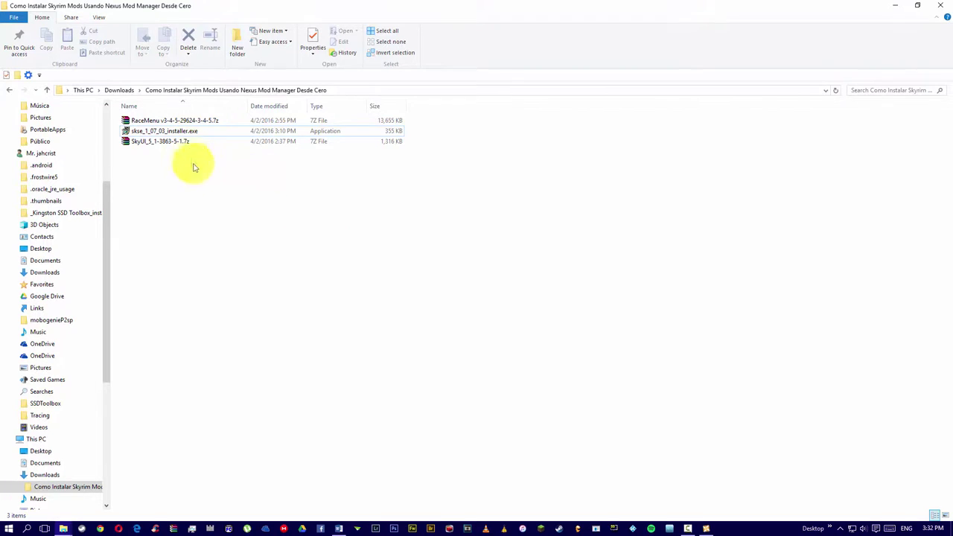
Step: Run skse_1_07_03_installer.exe as administrator from the Como Instalar Skyrim Mods folder in File Explorer
left_click(190, 134)
right_click(190, 133)
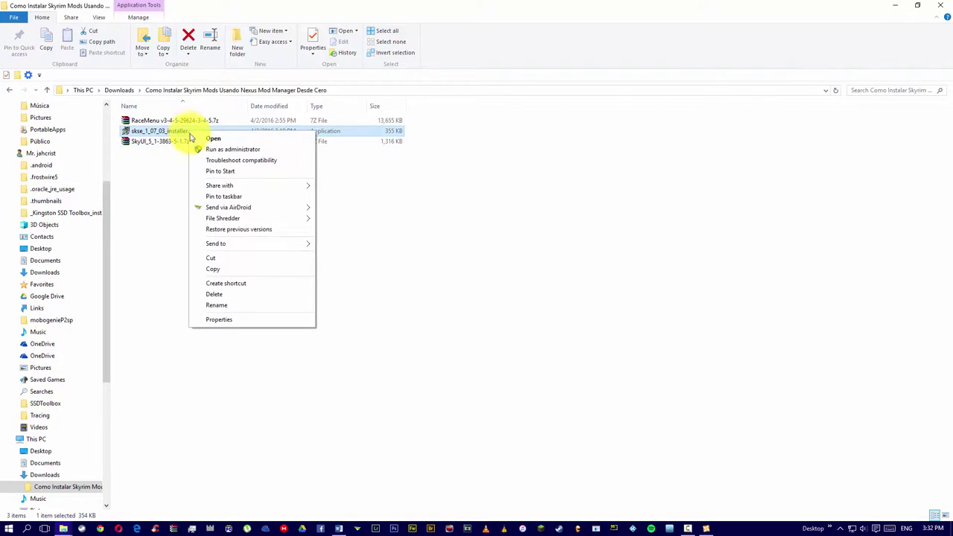
left_click(206, 150)
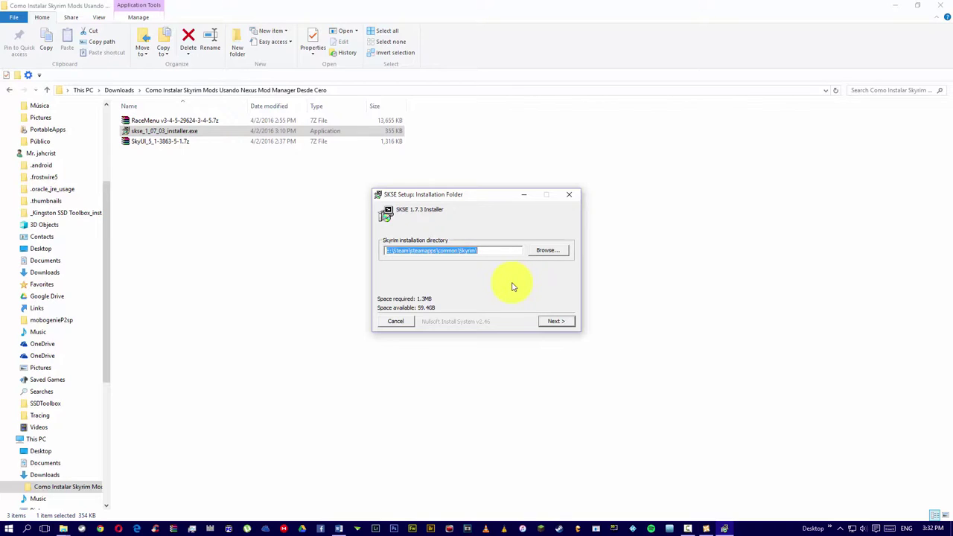
Step: Clear the Skyrim installation directory and browse to E:\Steam\steamapps\common\Skyrim as the folder to install SKSE in
left_click_drag(486, 250, 368, 254)
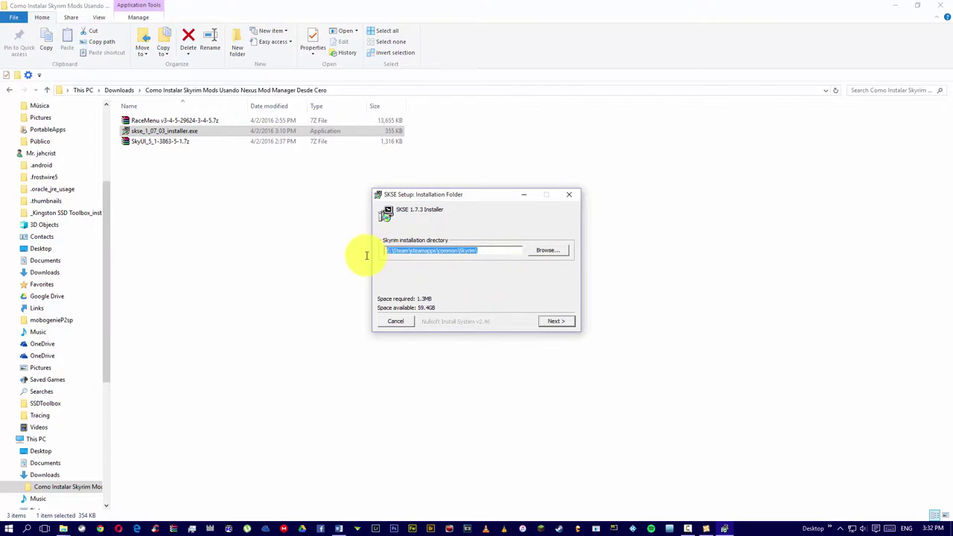
key("BackSpace")
left_click(543, 250)
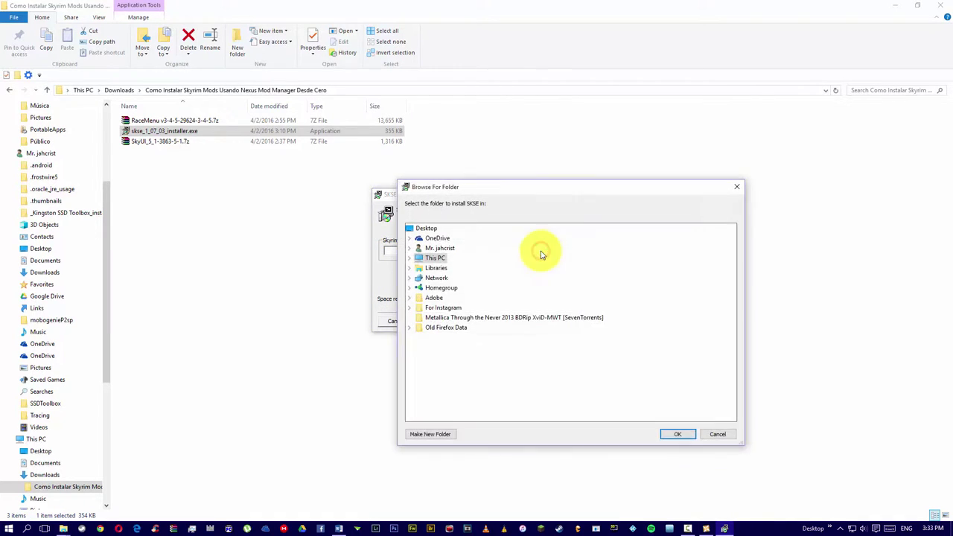
double_click(438, 259)
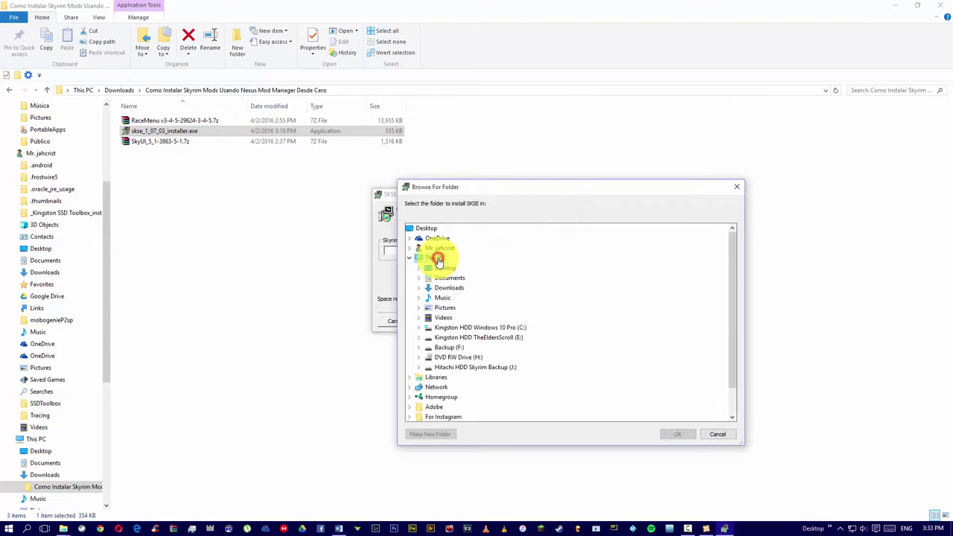
left_click(476, 338)
double_click(477, 337)
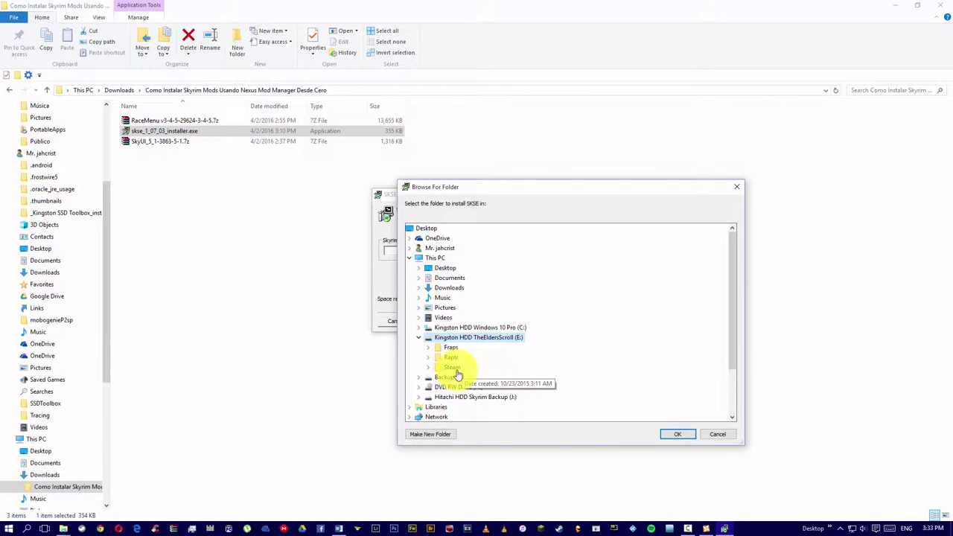
double_click(456, 369)
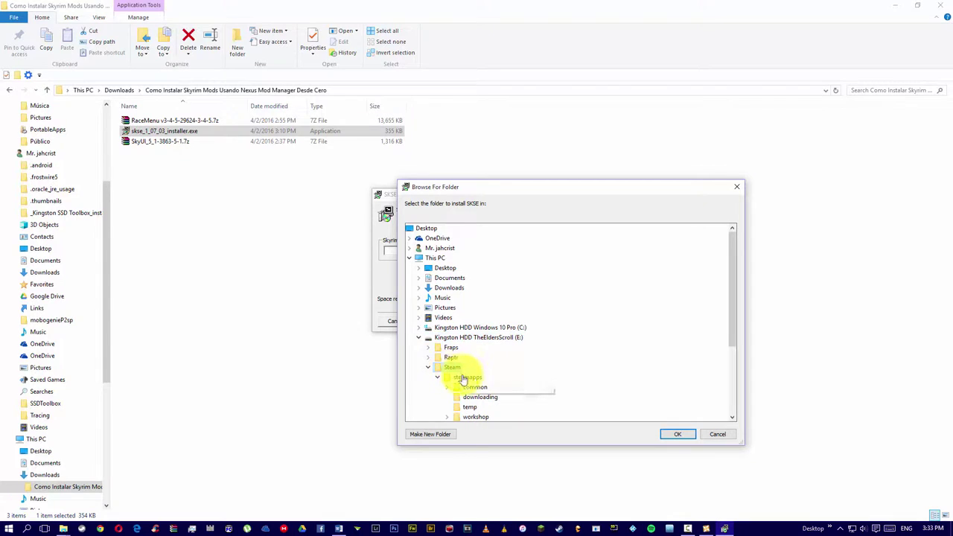
left_click(467, 378)
double_click(467, 378)
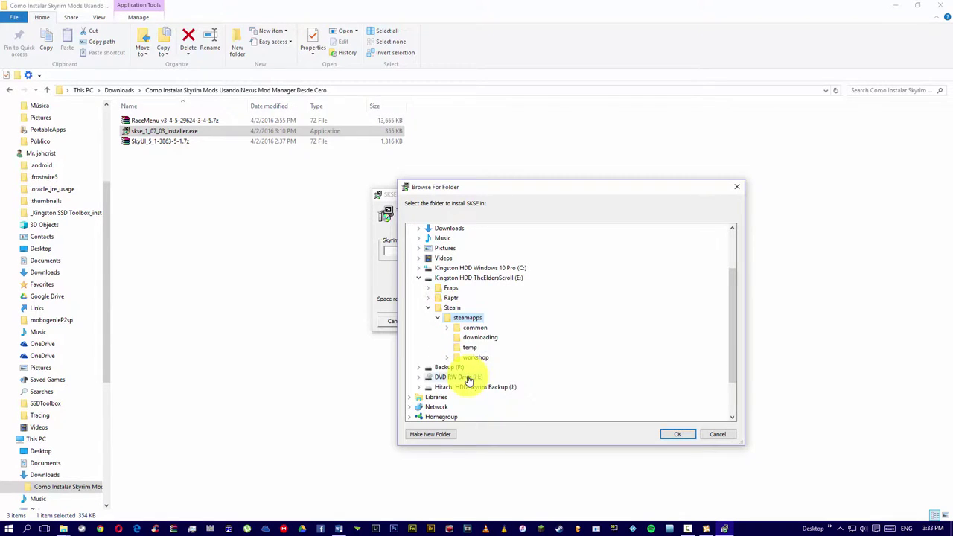
double_click(479, 328)
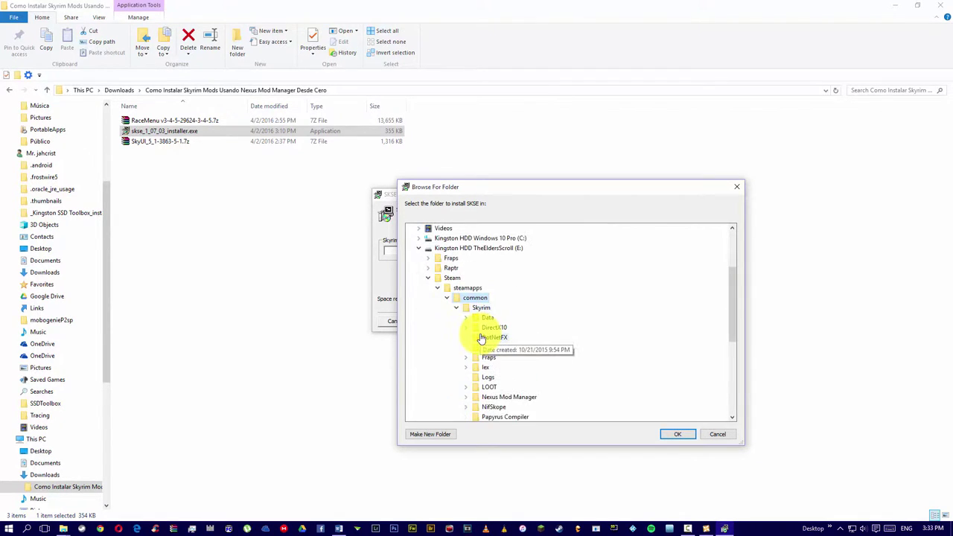
left_click(485, 281)
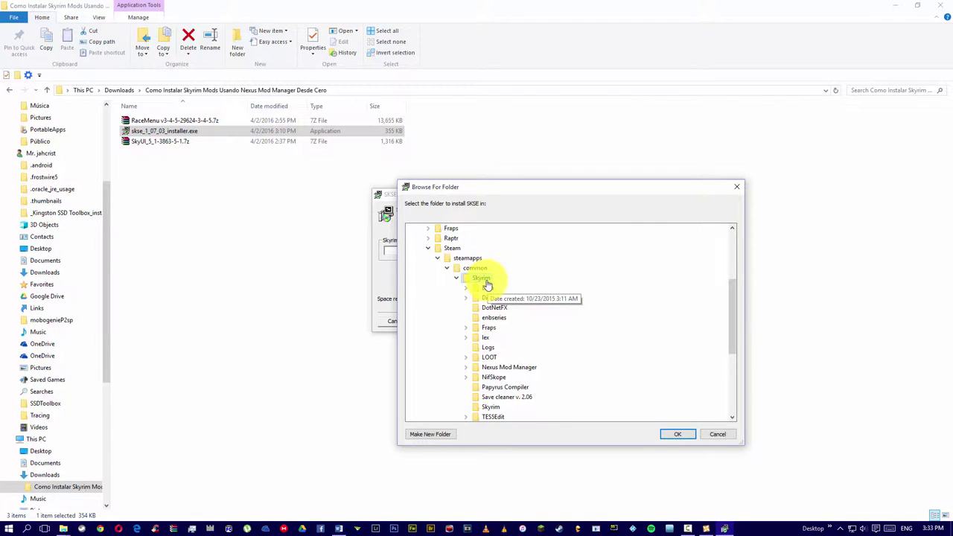
left_click(674, 434)
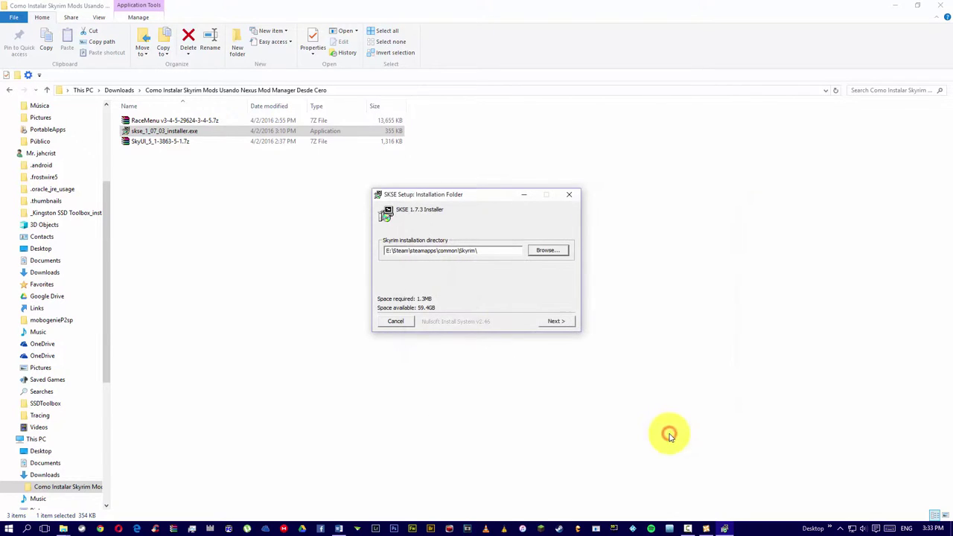
Step: Install SKSE 1.7.3 into the chosen folder and close the installer
left_click(554, 322)
left_click(555, 321)
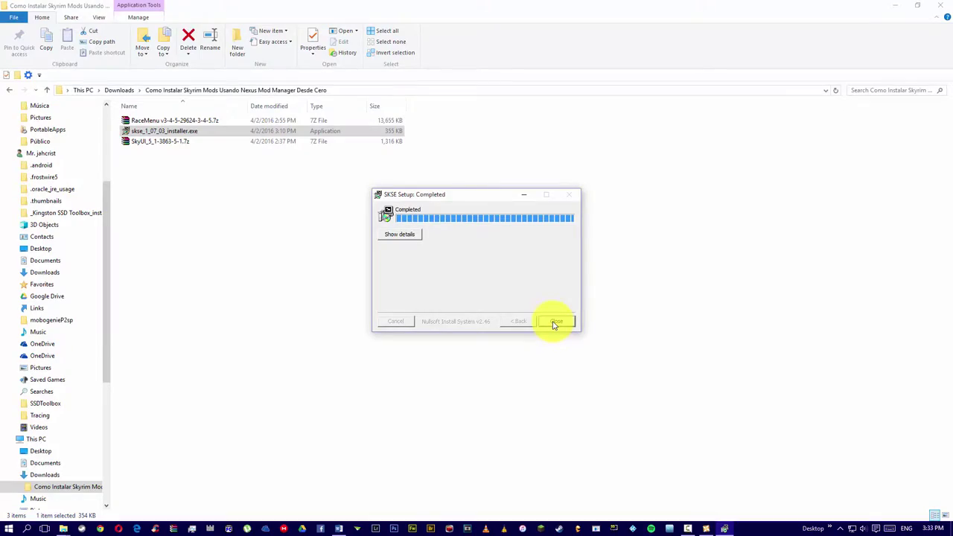
left_click(555, 322)
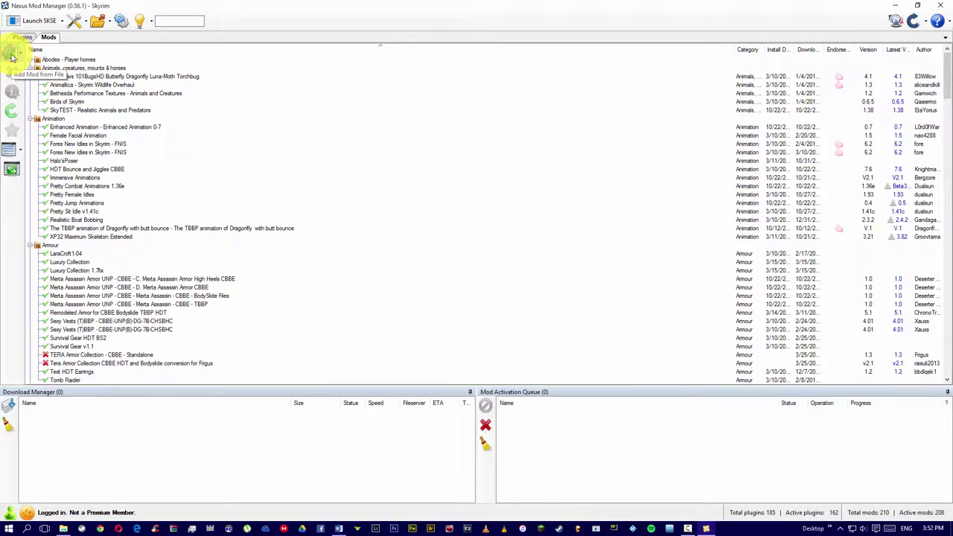
Step: In Nexus Mod Manager, add the mod file SkyUI_5_1-3863-5-1.7z from the Como Instalar Skyrim Mods folder
left_click(11, 56)
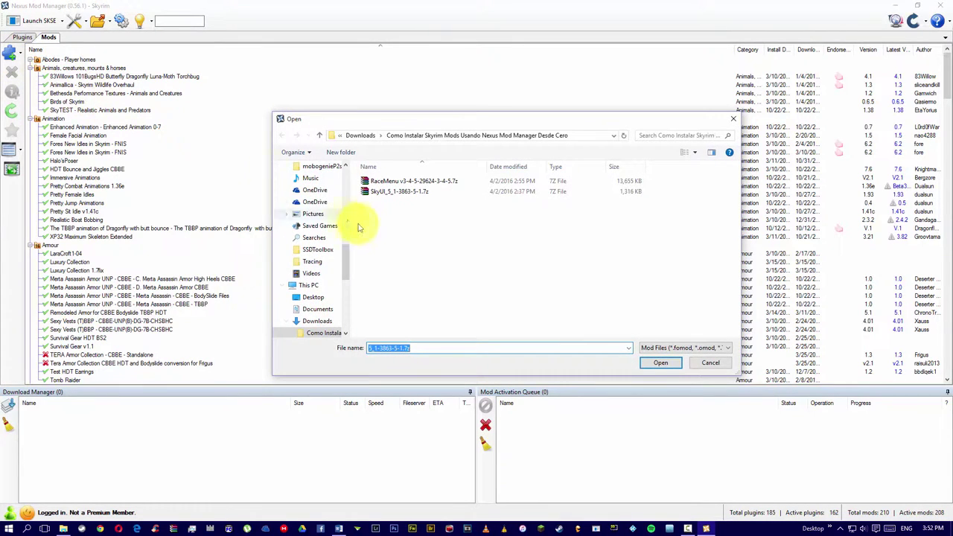
left_click(394, 191)
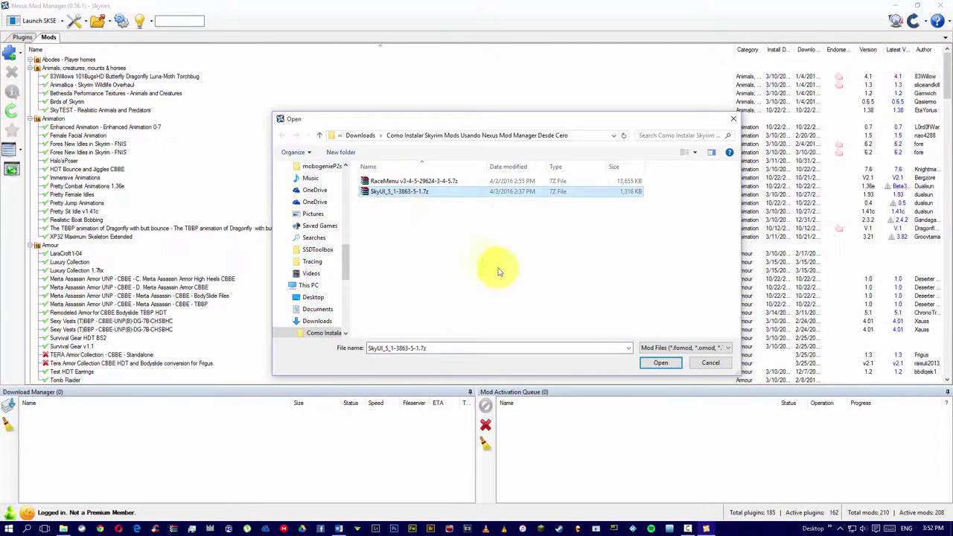
left_click(660, 362)
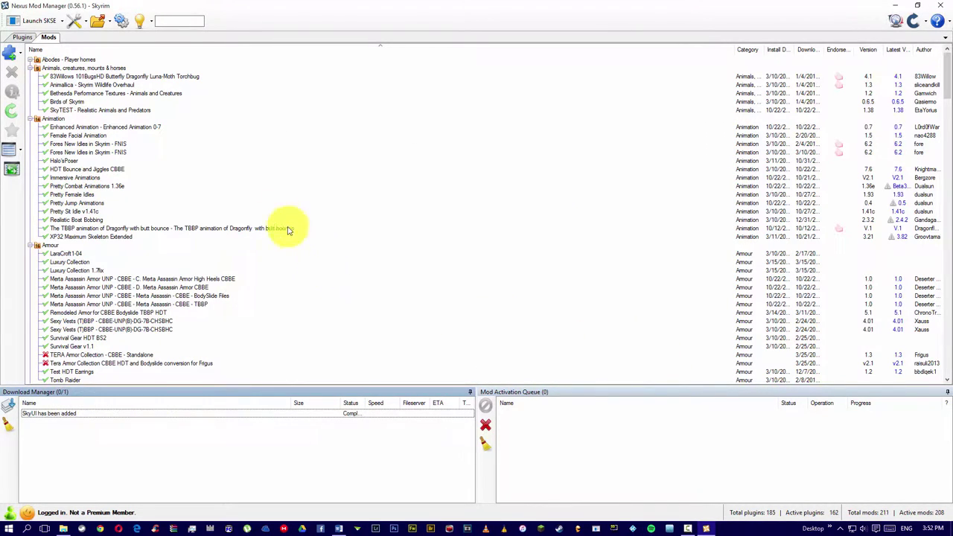
Step: Filter the mod list by SKYUI and activate the SkyUI mod, overwriting all existing files
left_click(184, 22)
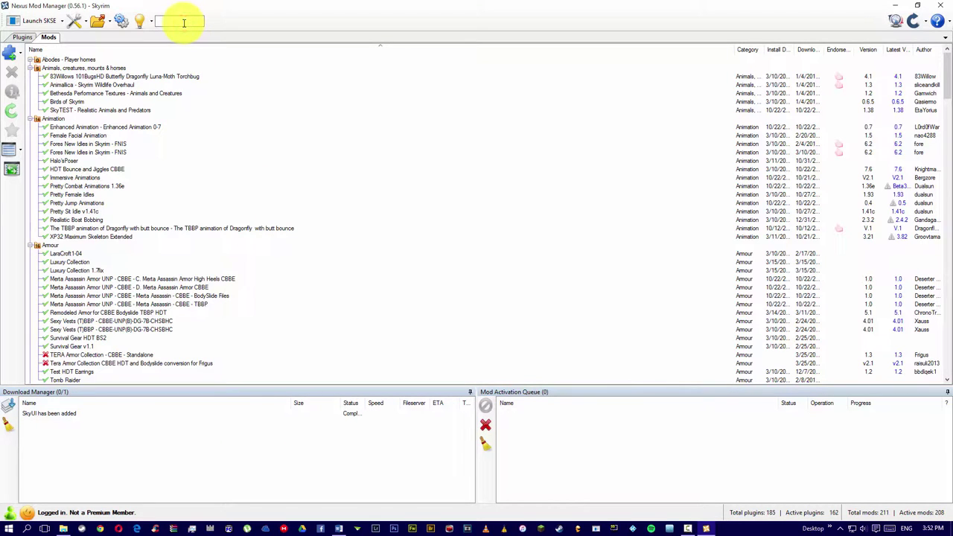
type("SkyUI")
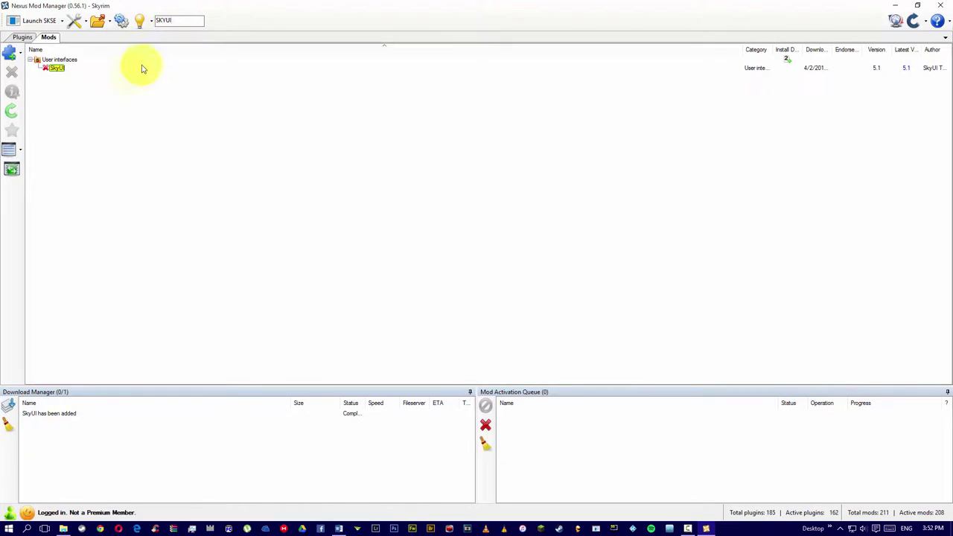
left_click(59, 69)
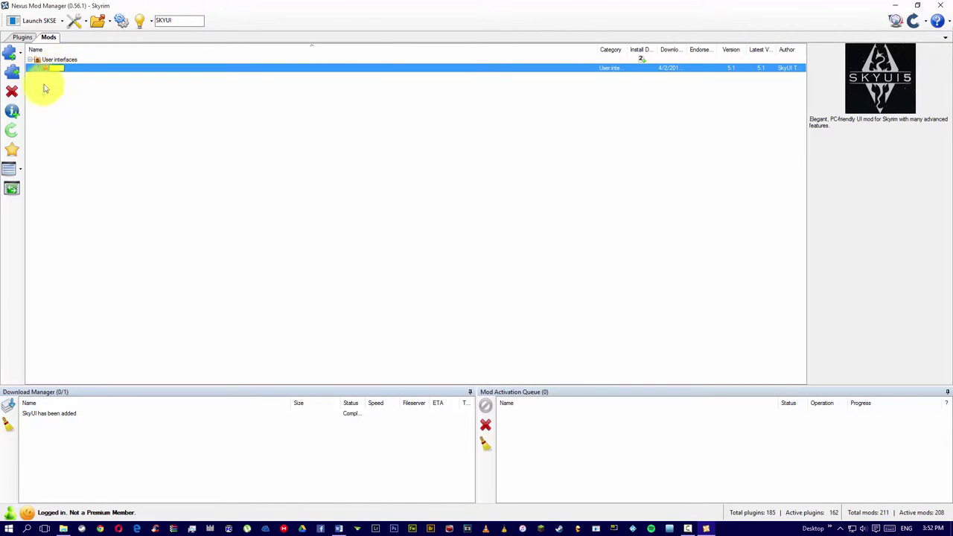
left_click(12, 73)
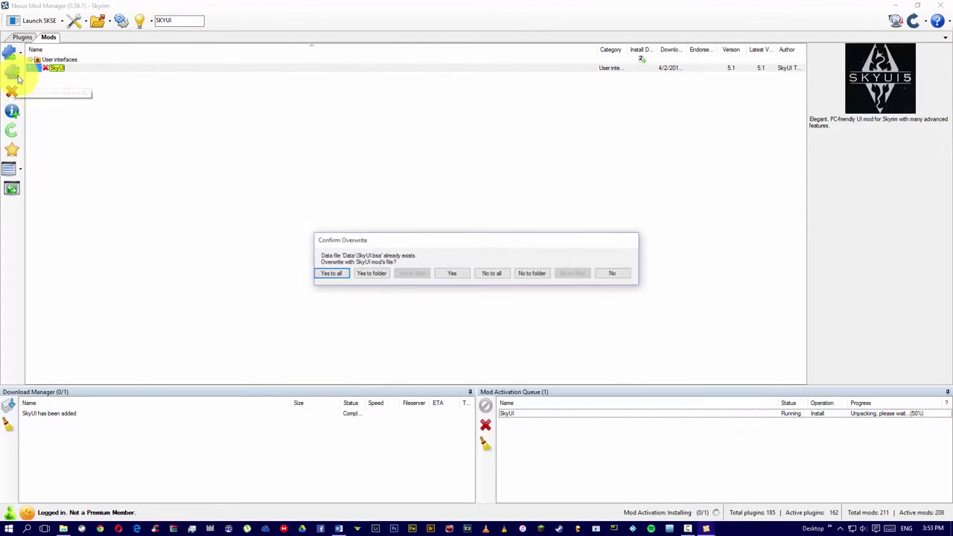
left_click(336, 276)
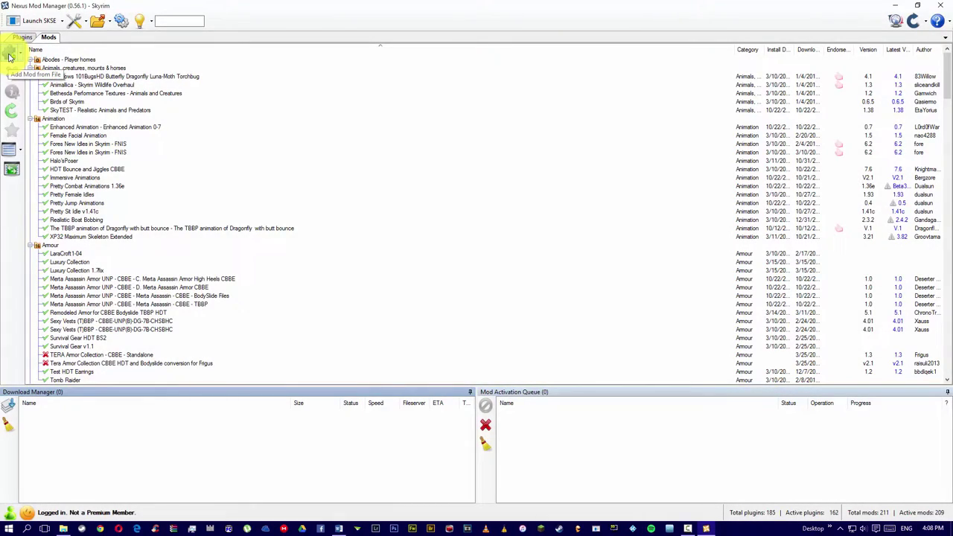
left_click(9, 55)
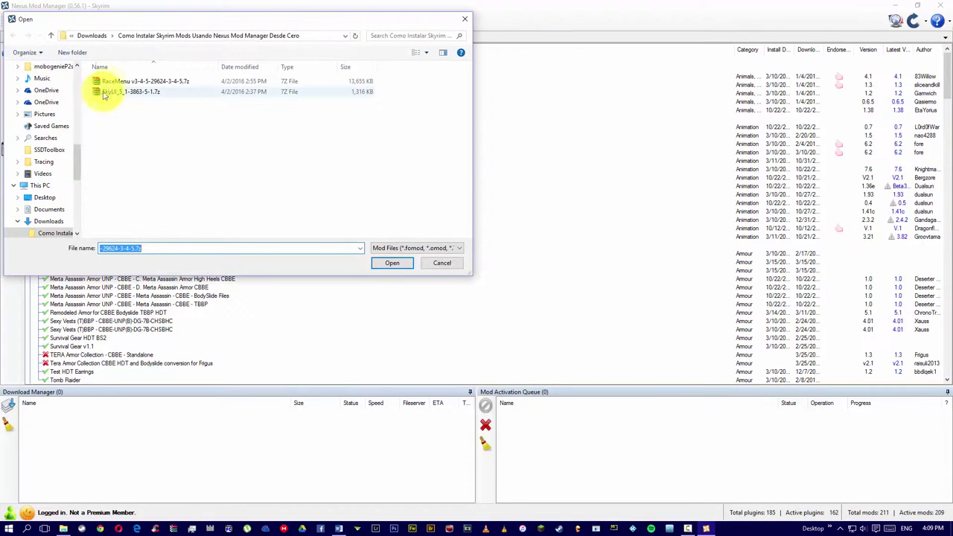
left_click(105, 81)
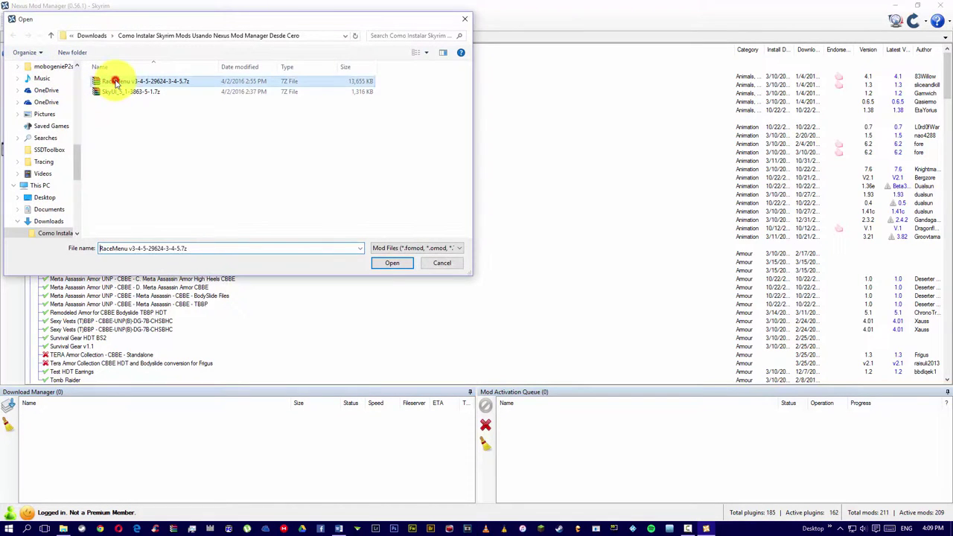
left_click(378, 264)
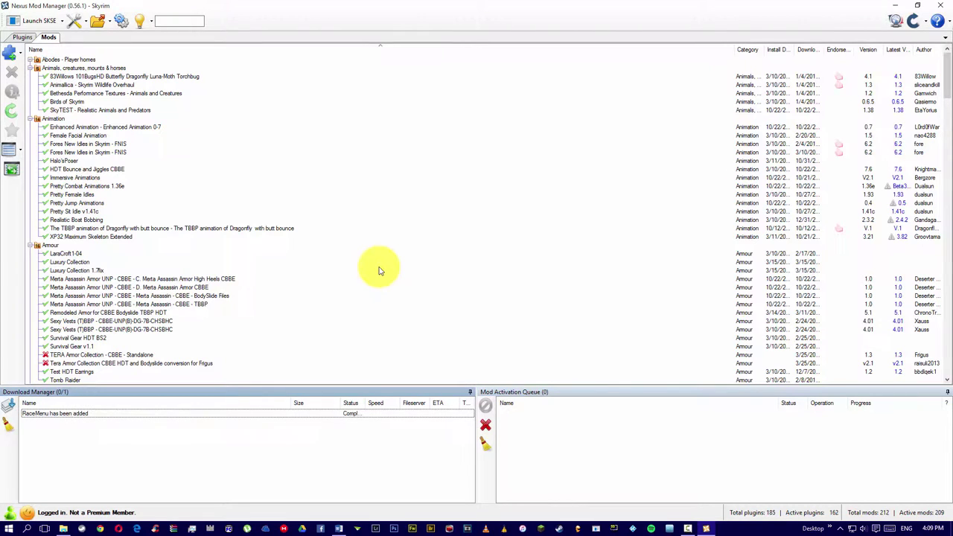
Step: Filter the mod list by RACEMENU and activate the RaceMenu mod, answering No to all for overwriting existing files
left_click(182, 20)
type("RACEMENU")
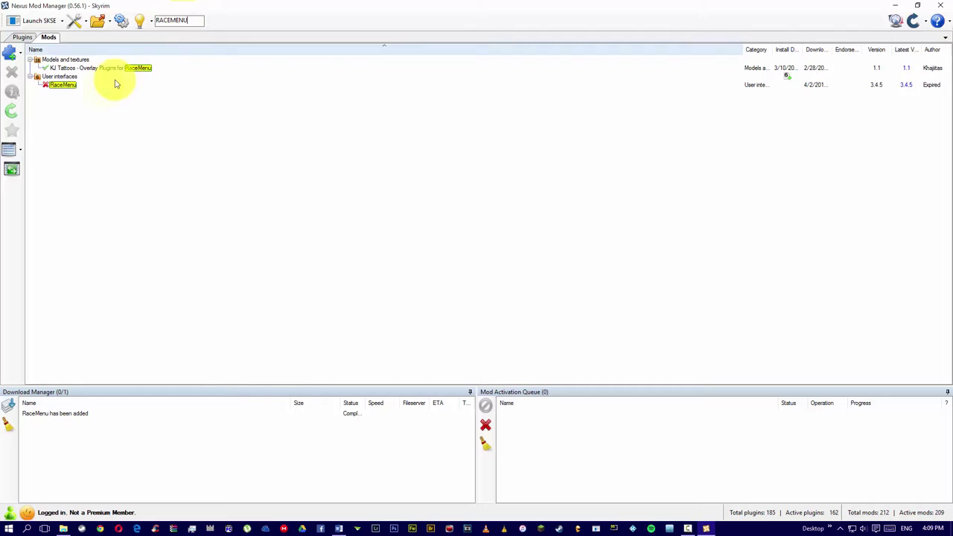
left_click(65, 86)
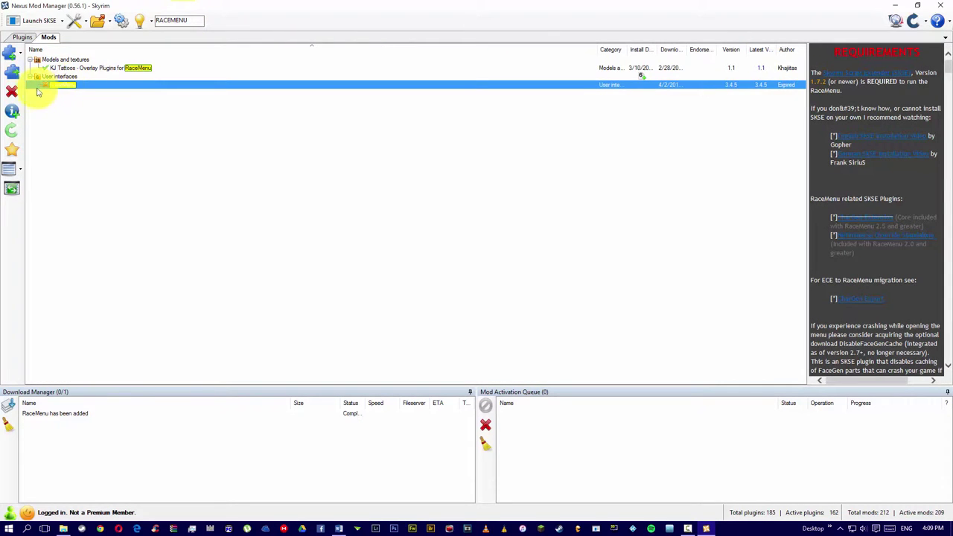
left_click(12, 71)
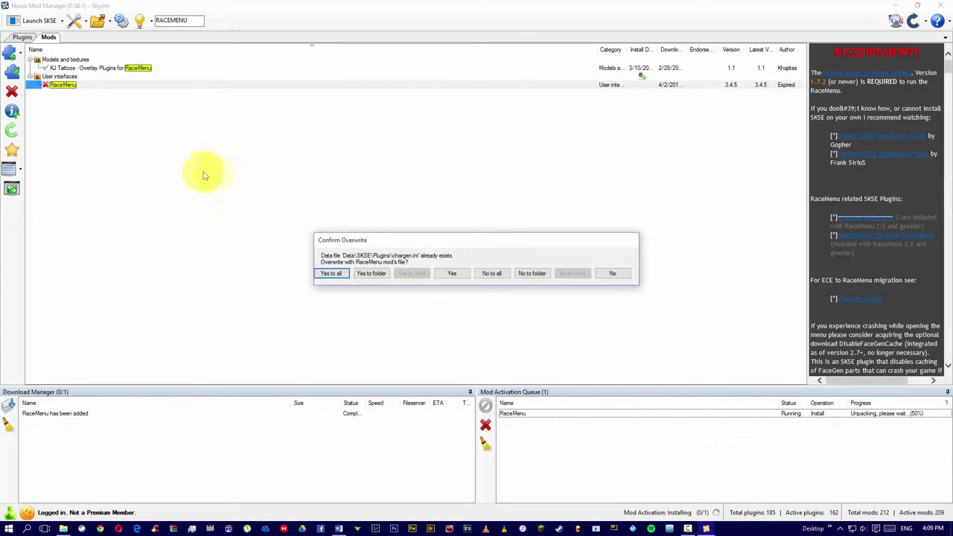
left_click(491, 273)
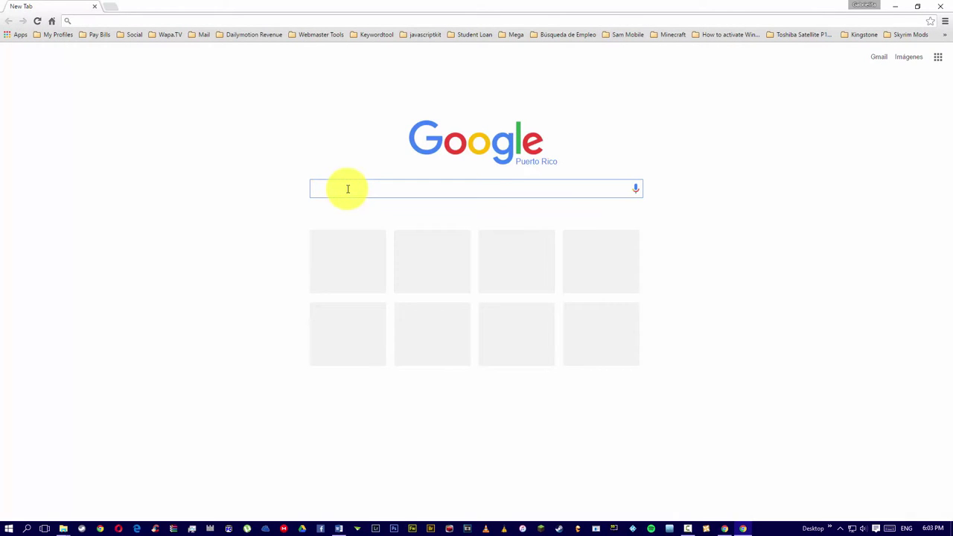
Step: In Chrome, search Google for LOOT and open the download page from the Load Order Optimisation Tool site
type("loot")
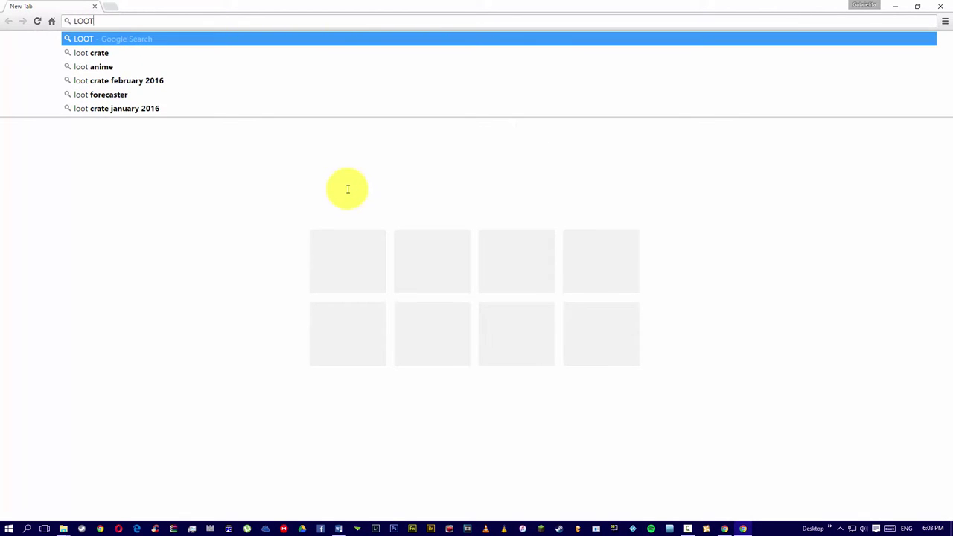
key("Return")
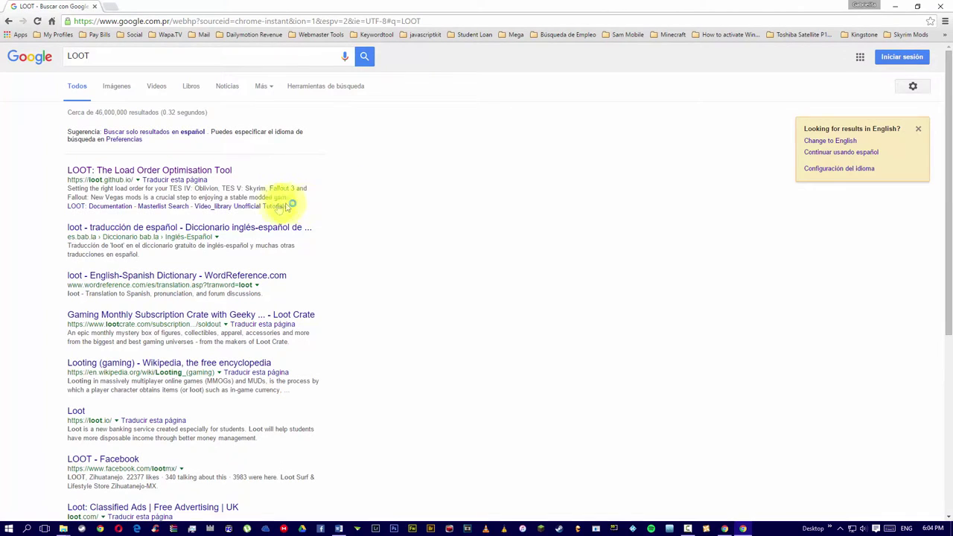
left_click(232, 179)
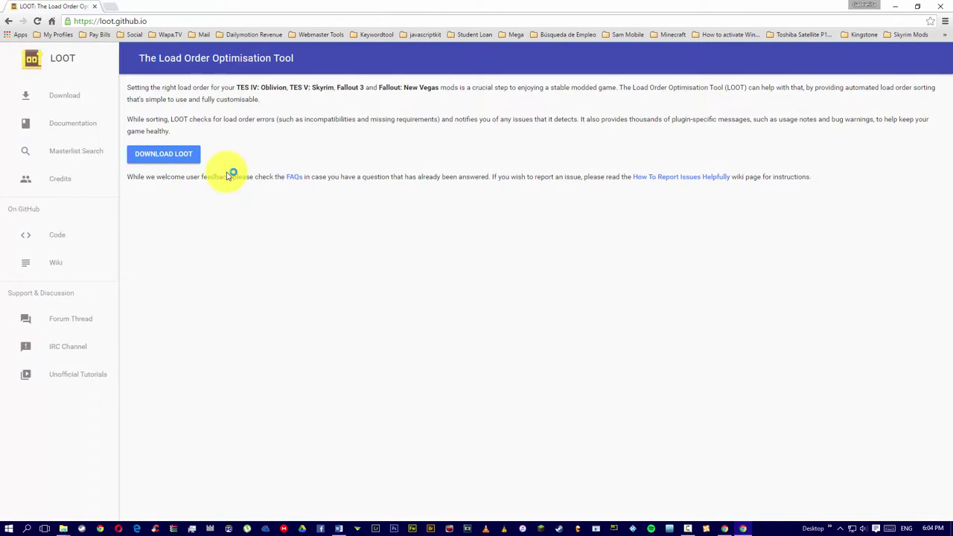
left_click(189, 160)
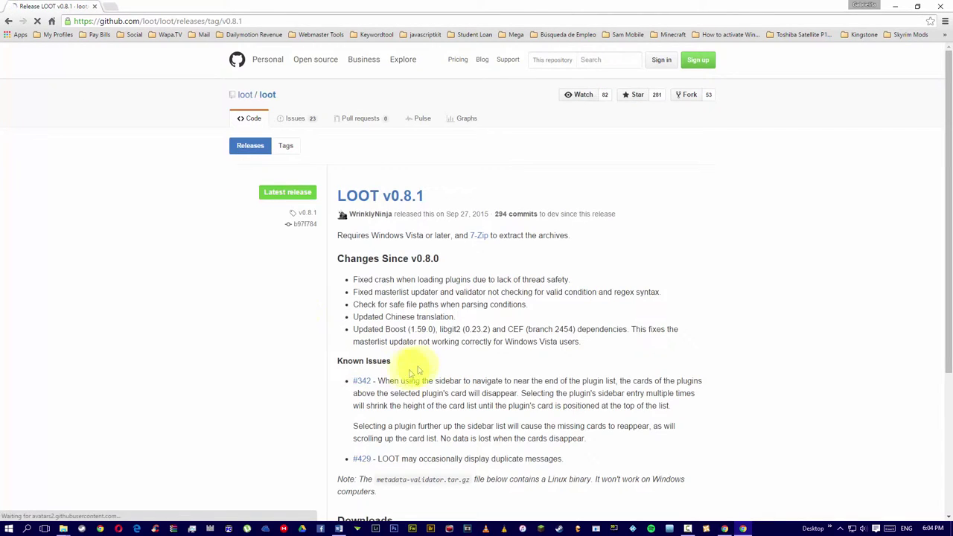
Step: Download LOOT.v0.8.1.7z from the v0.8.1 release and save it in the Como Instalar Skyrim Mods folder
scroll(416, 368, "down", 3)
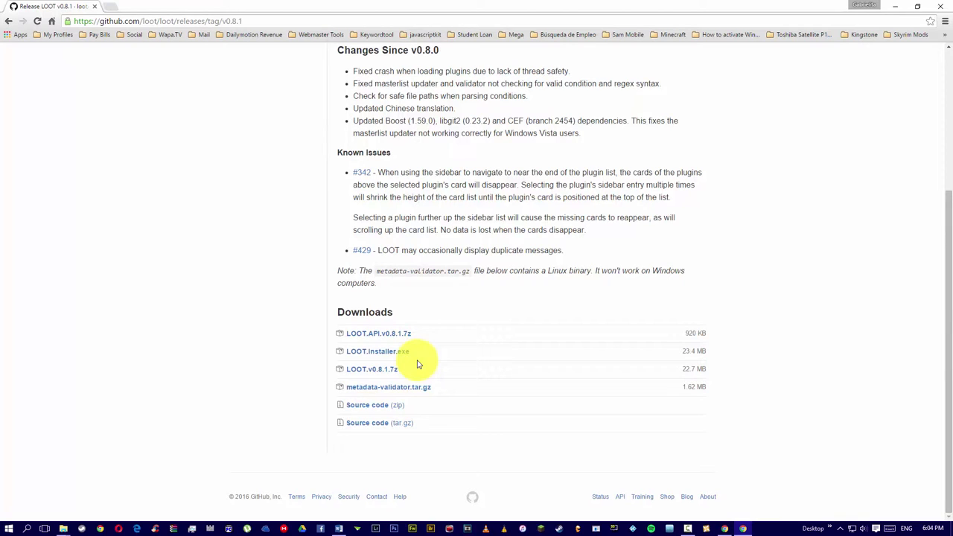
left_click(385, 372)
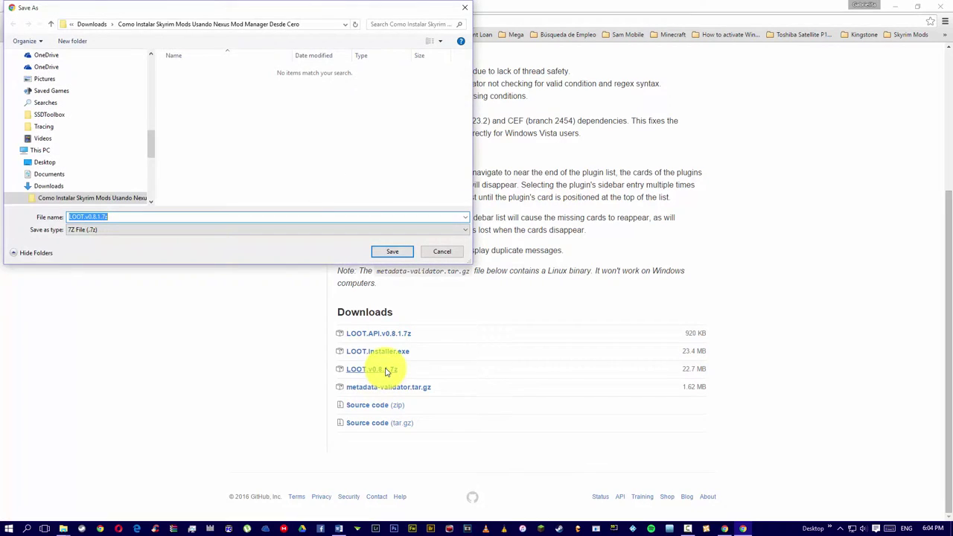
left_click(392, 251)
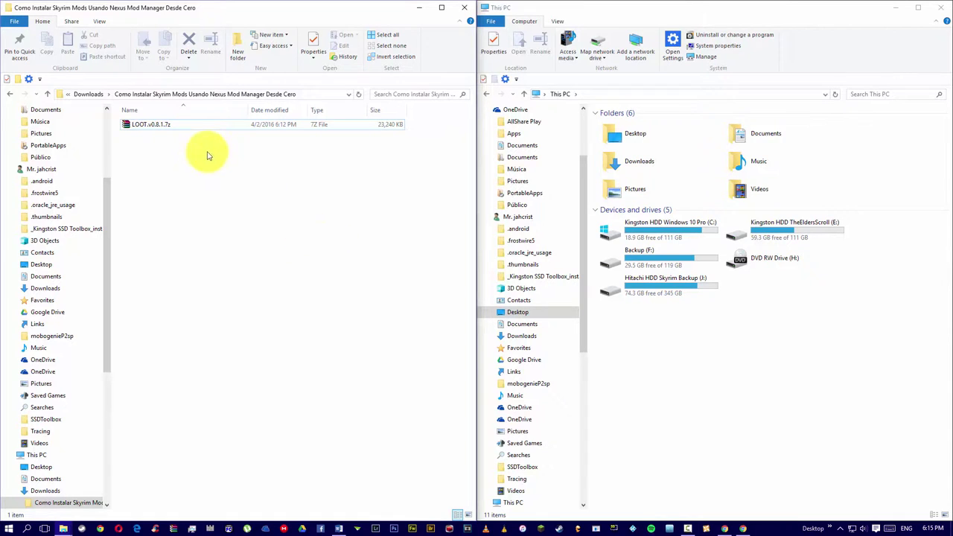
Step: In File Explorer, open LOOT.v0.8.1.7z with WinRAR, extract it to the suggested LOOT.v0.8.1 folder and close the archive
left_click(170, 126)
right_click(170, 127)
left_click(178, 134)
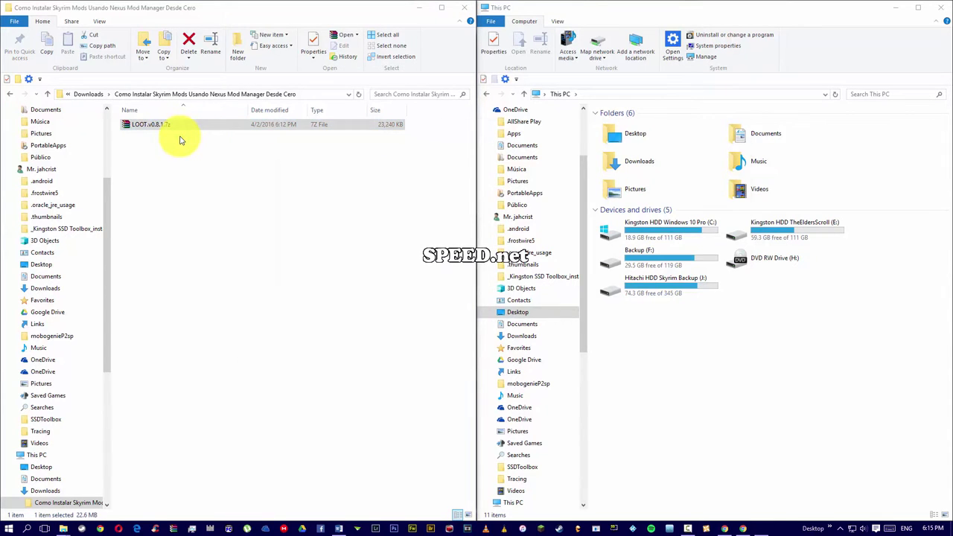
left_click(279, 156)
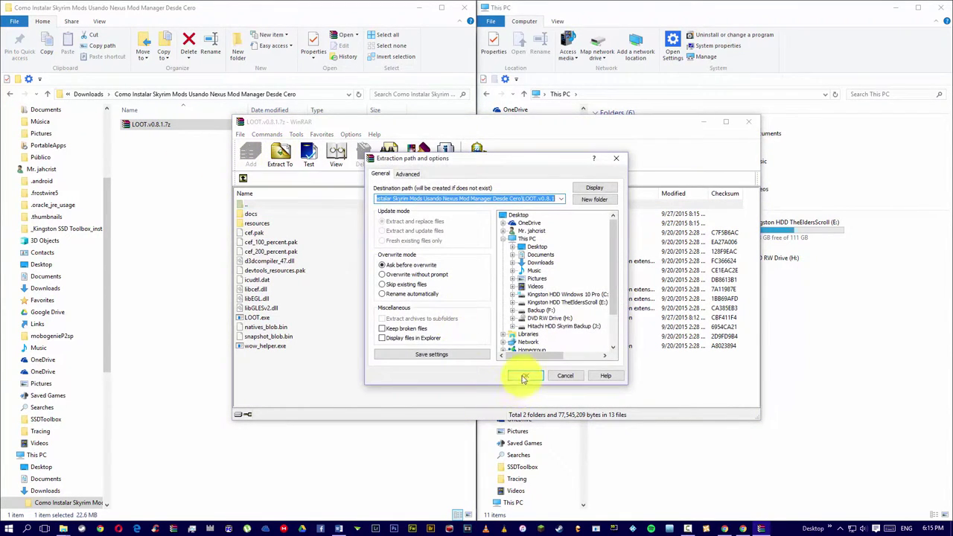
left_click(523, 377)
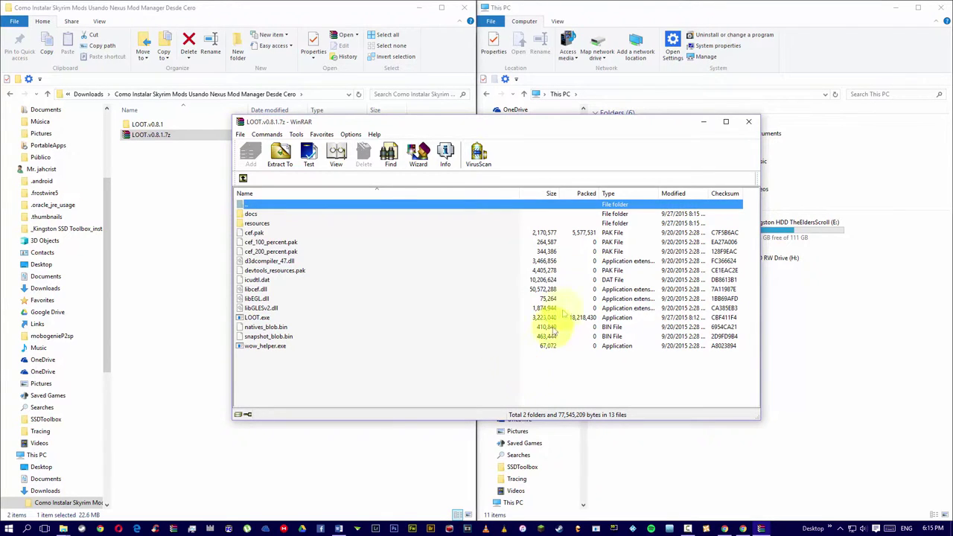
left_click(750, 124)
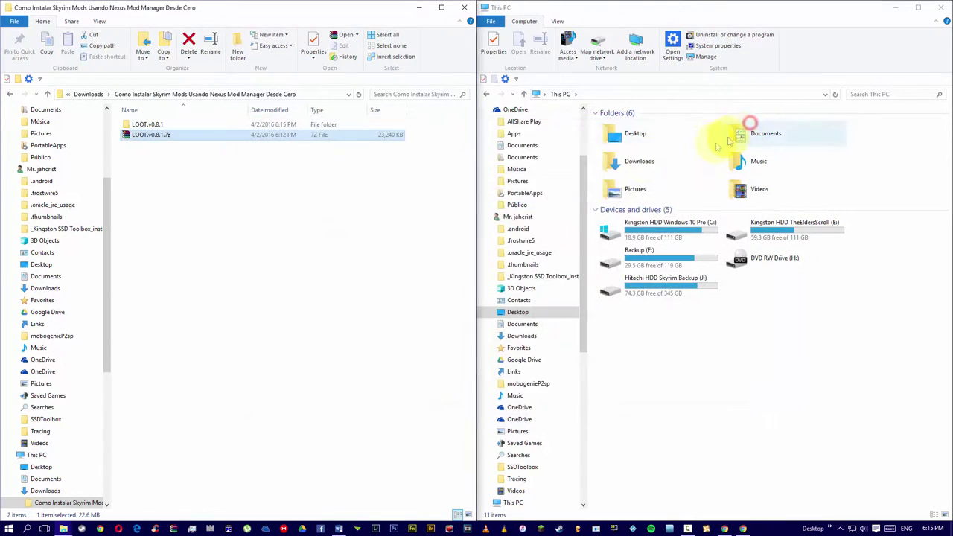
Step: Copy the extracted LOOT.v0.8.1 folder into E:\Steam\steamapps\common\Skyrim, replacing the files in the destination
left_click(154, 126)
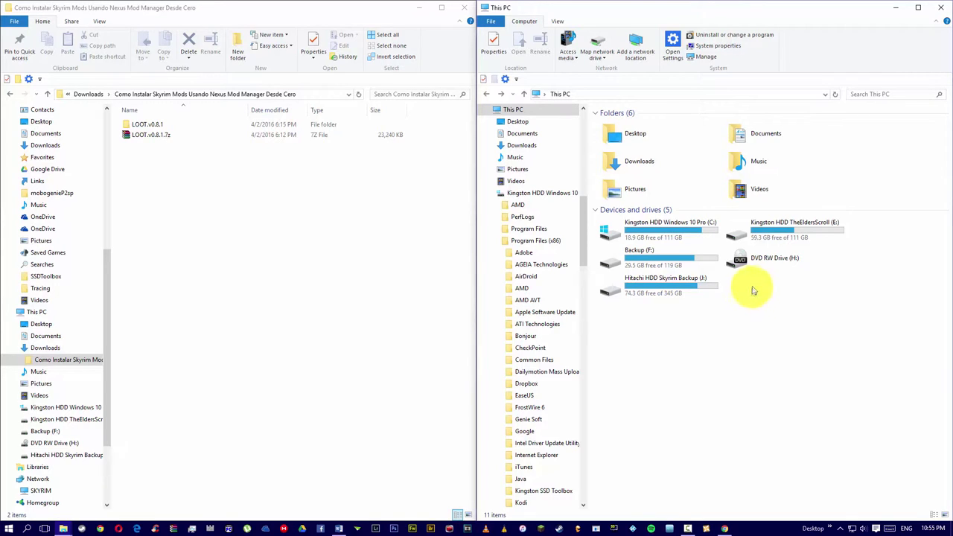
double_click(780, 229)
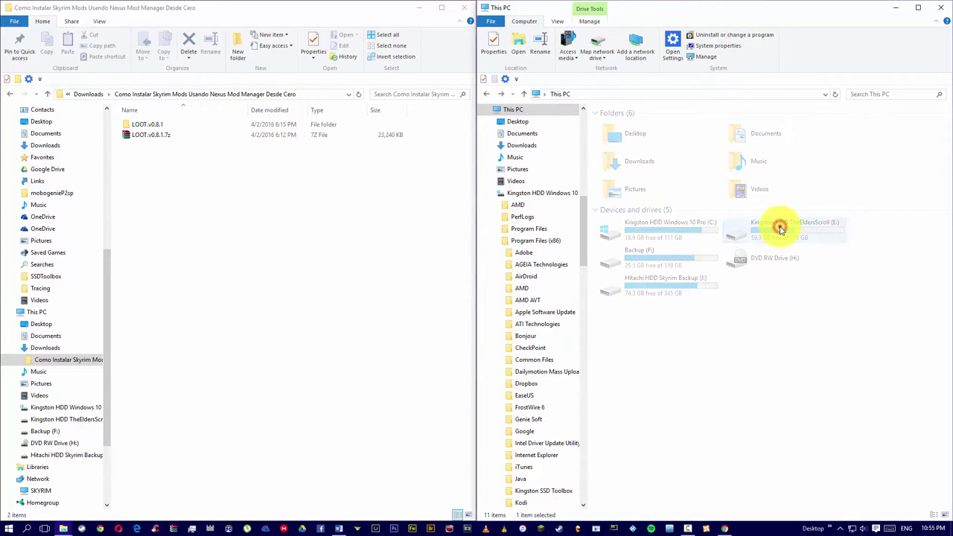
double_click(626, 125)
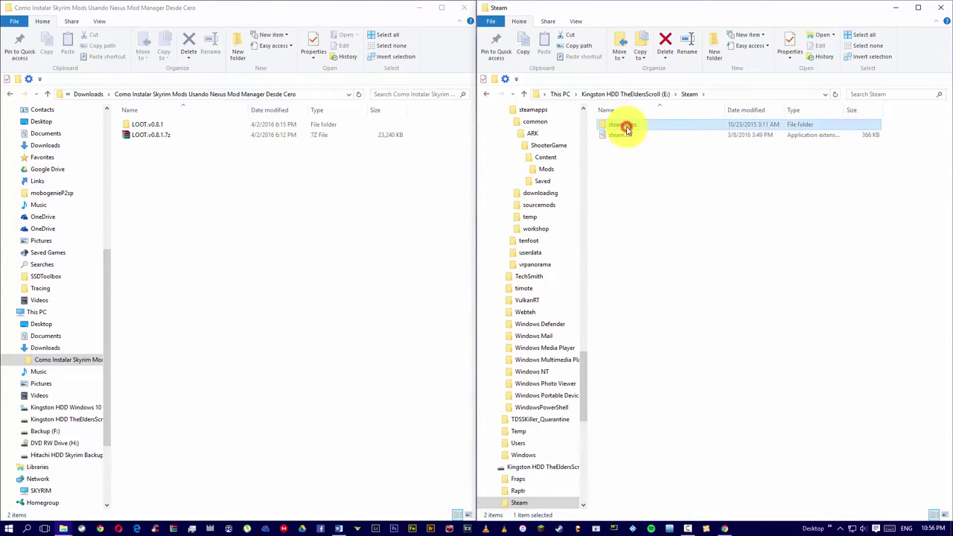
double_click(622, 125)
double_click(622, 125)
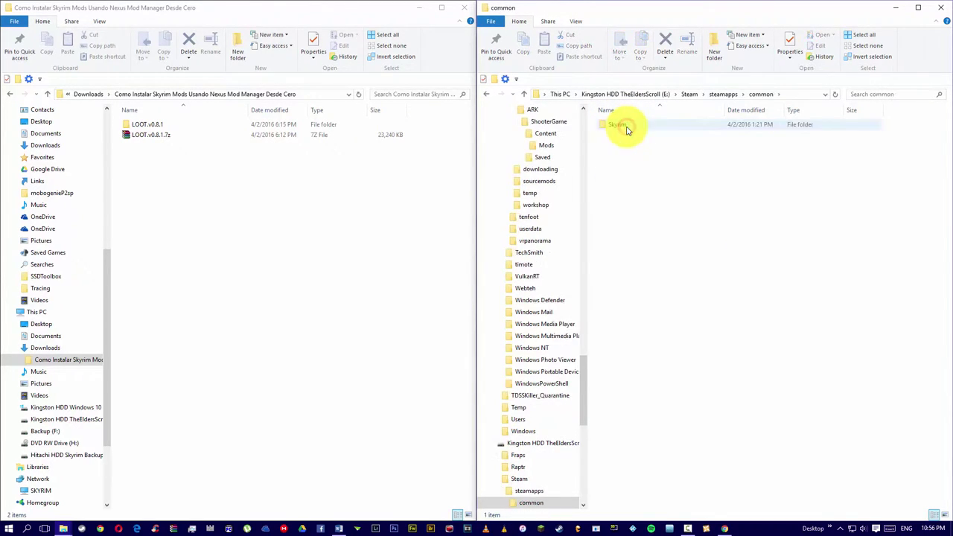
double_click(626, 126)
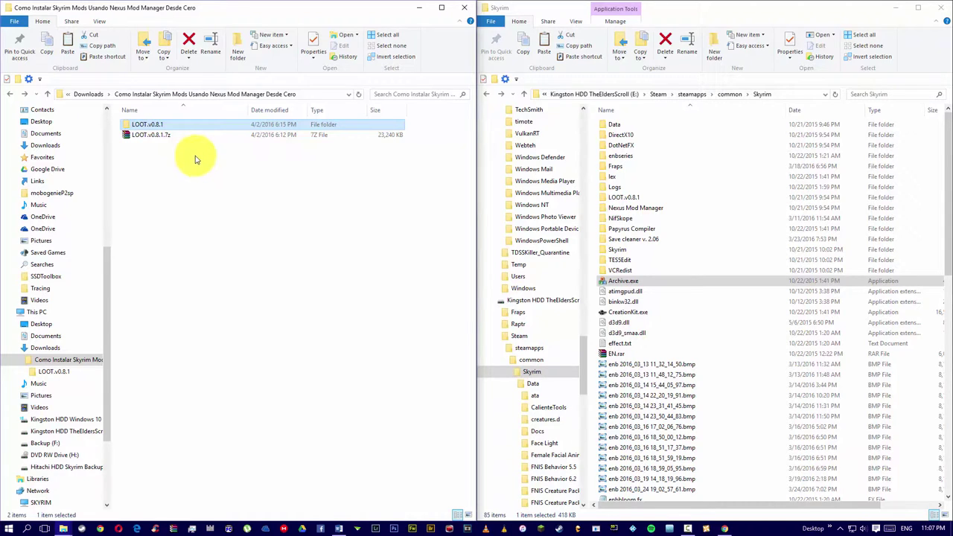
left_click_drag(153, 124, 539, 377)
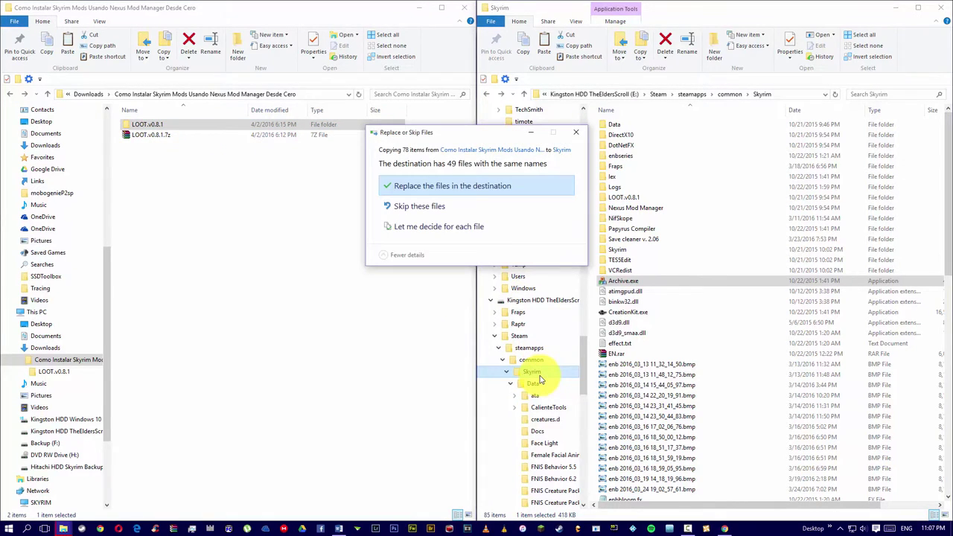
left_click(451, 187)
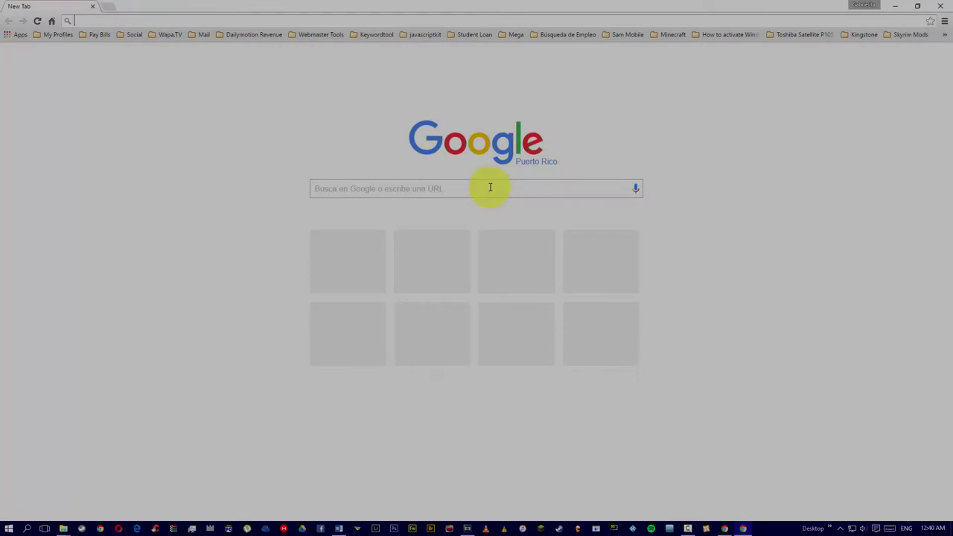
Step: In Chrome, search Google for SAVE TOOL and open the Save game script cleaner page on Skyrim Nexus
type("SAVE T")
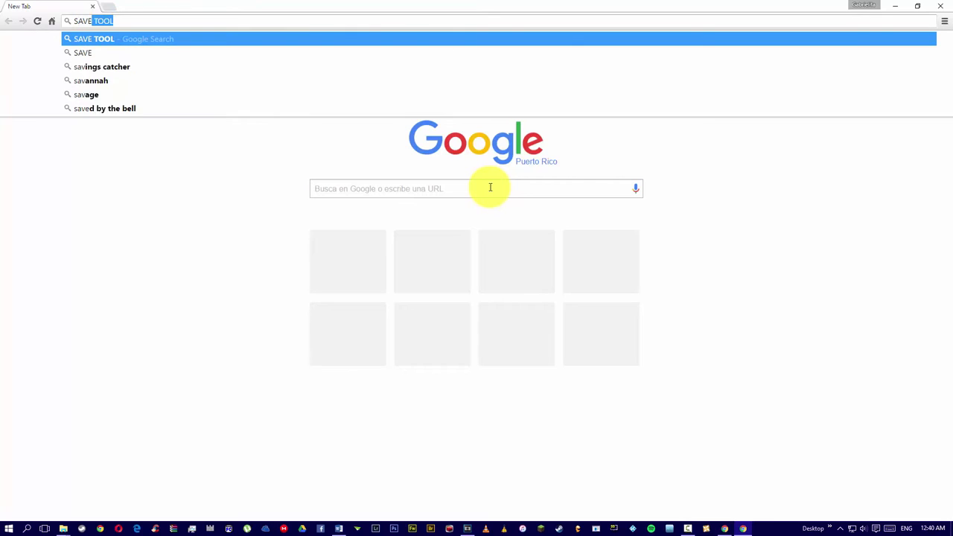
type("OOL")
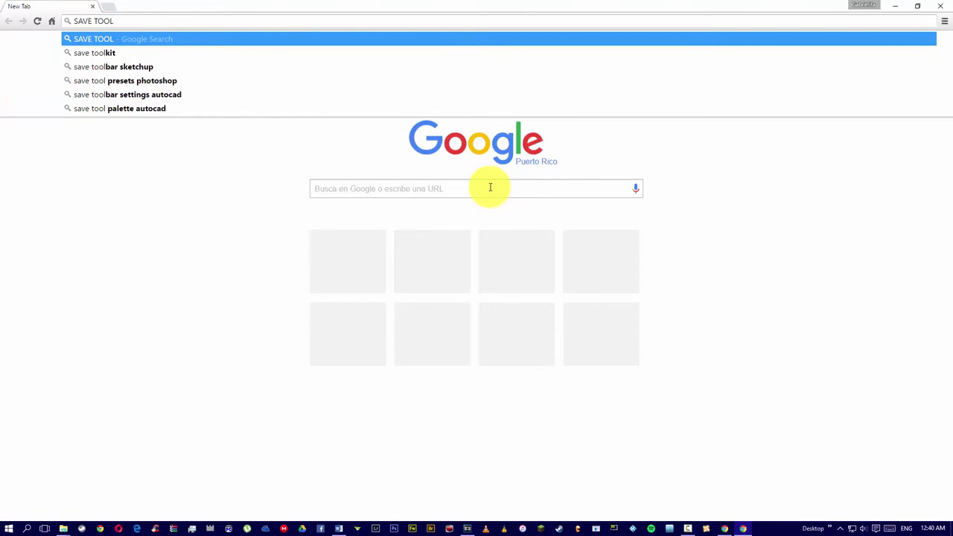
key("Return")
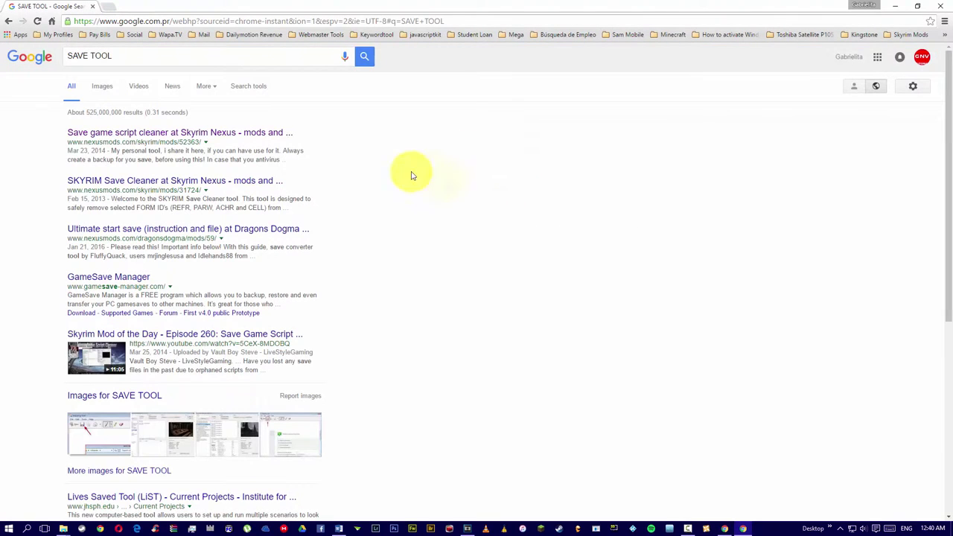
left_click(278, 134)
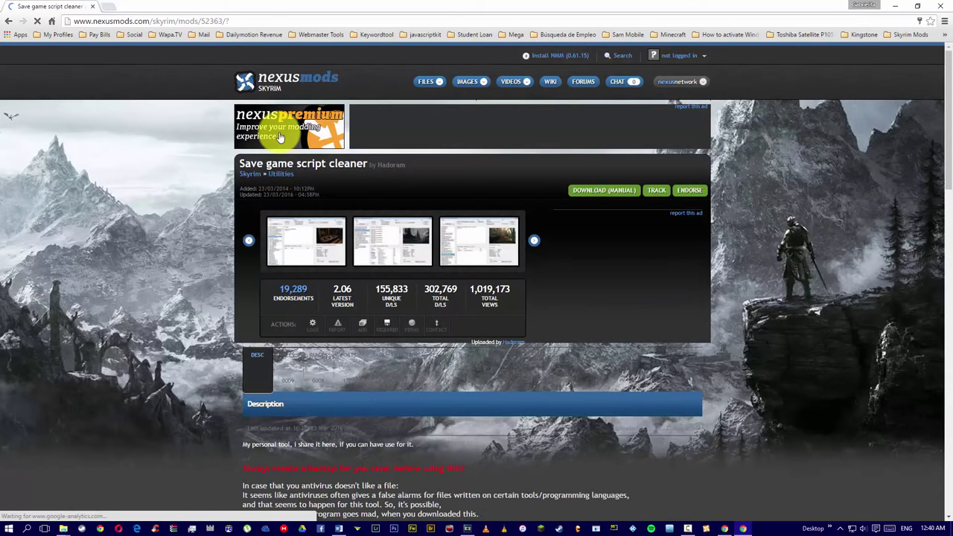
Step: Manually download Save cleaner v. 2.06 beta and save its zip file in the Como Instalar Skyrim Mods folder
left_click(611, 192)
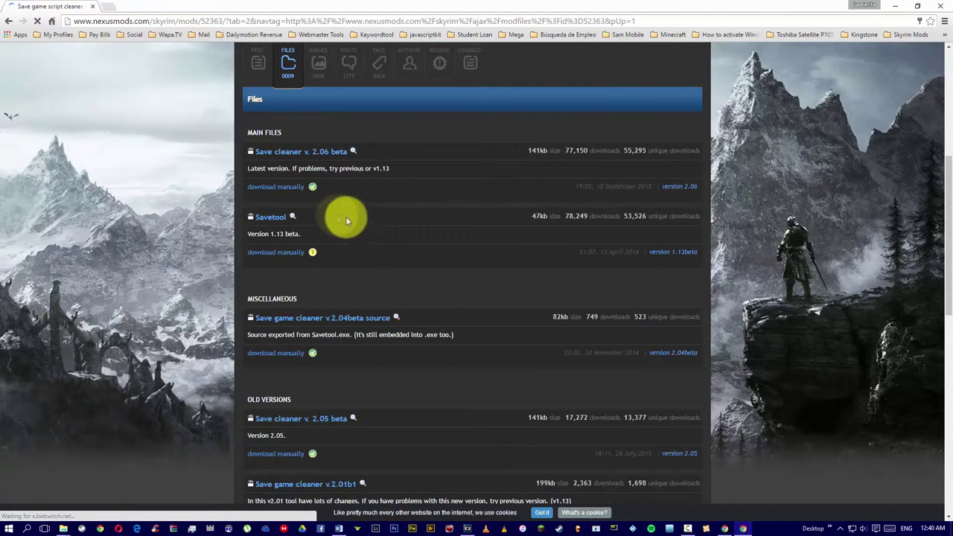
left_click(275, 187)
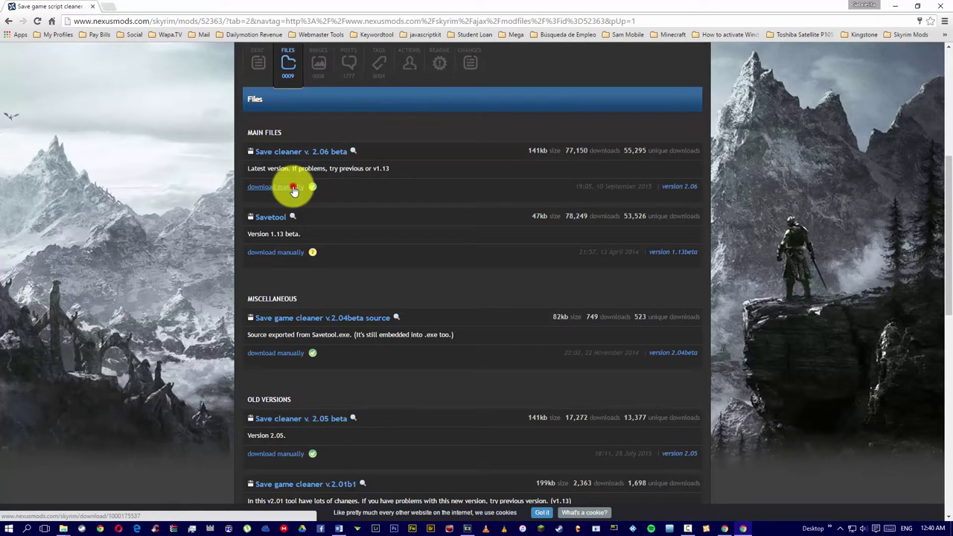
left_click(294, 189)
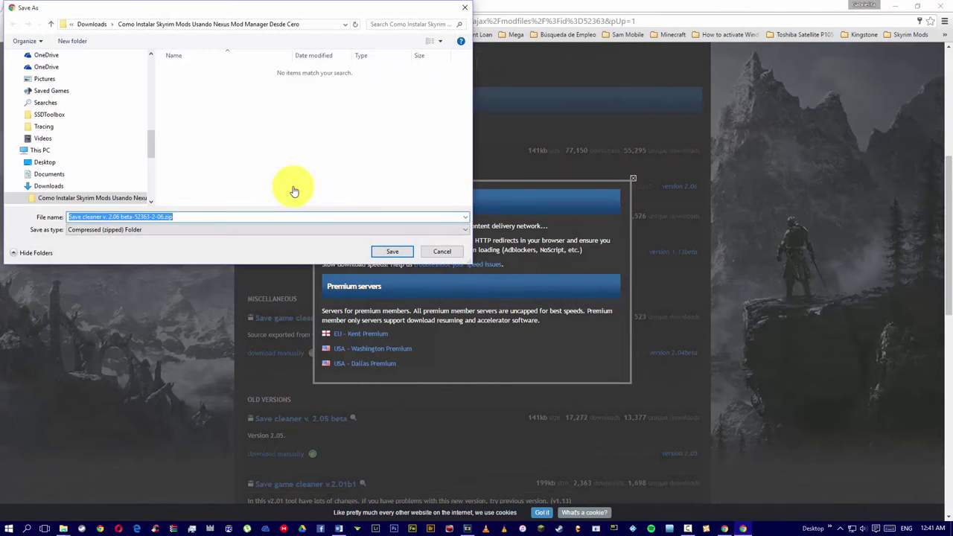
left_click(378, 253)
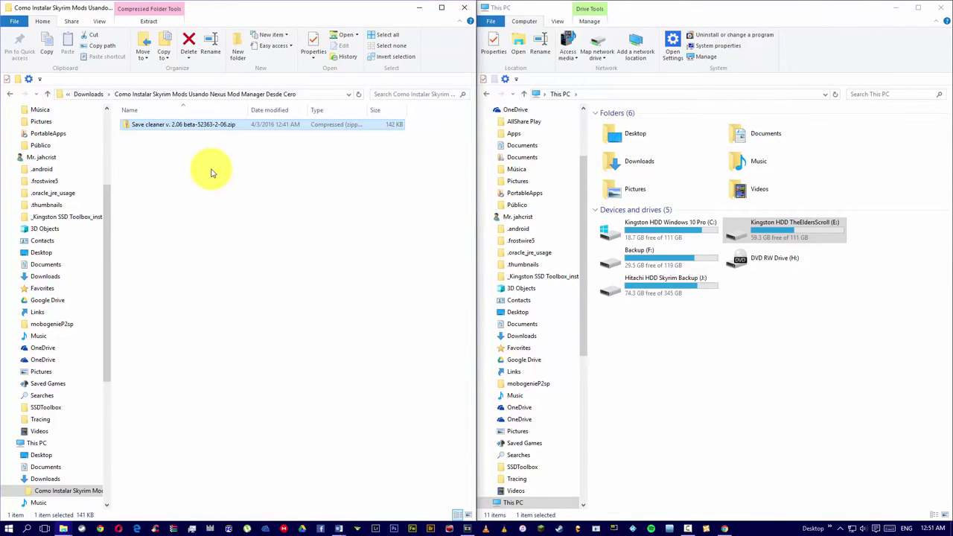
Step: In File Explorer, extract Save cleaner v. 2.06 beta-52363-2-06.zip to the suggested folder and close the window showing the extracted files
right_click(220, 132)
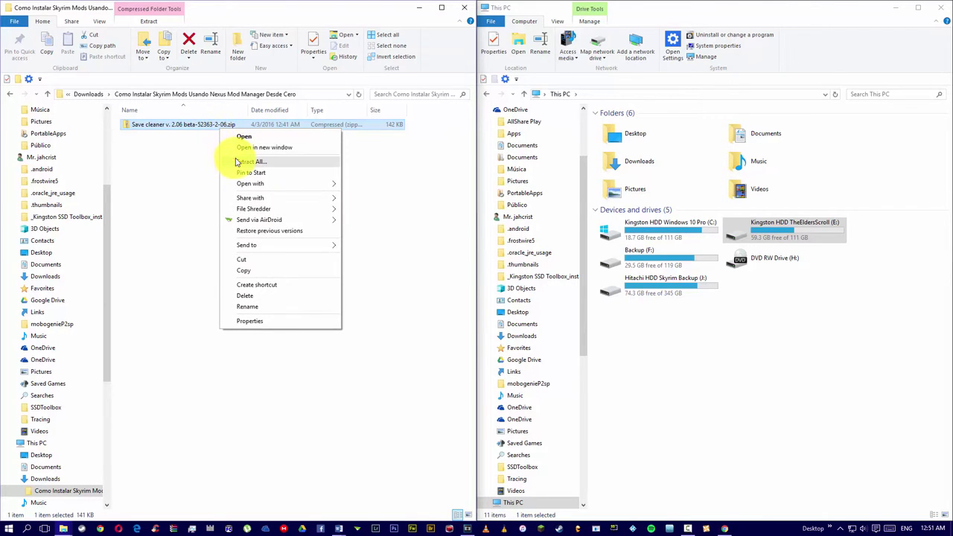
left_click(235, 161)
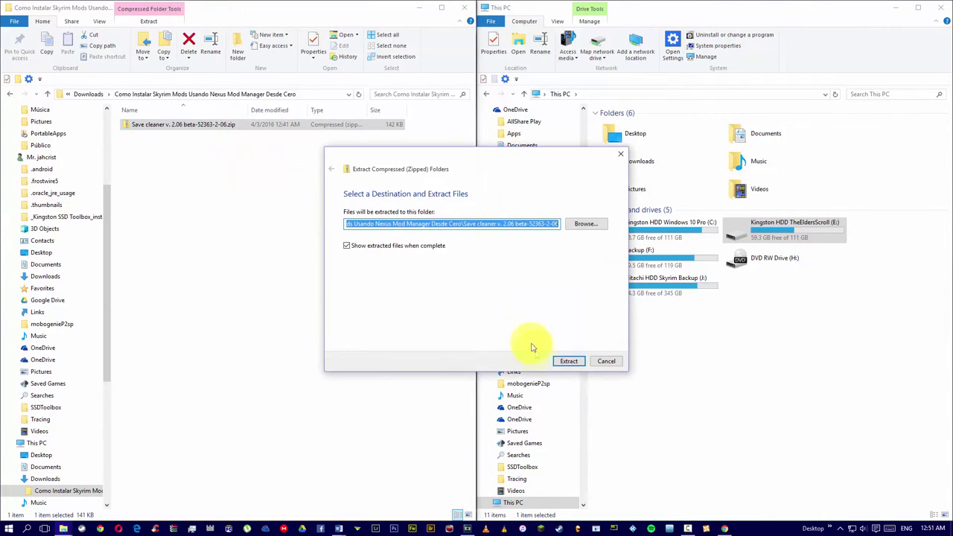
left_click(562, 364)
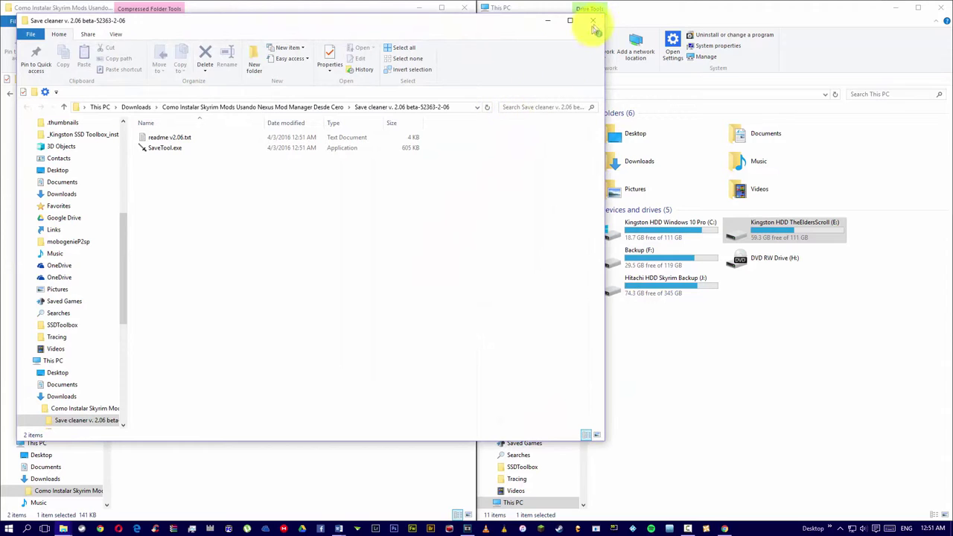
left_click(596, 23)
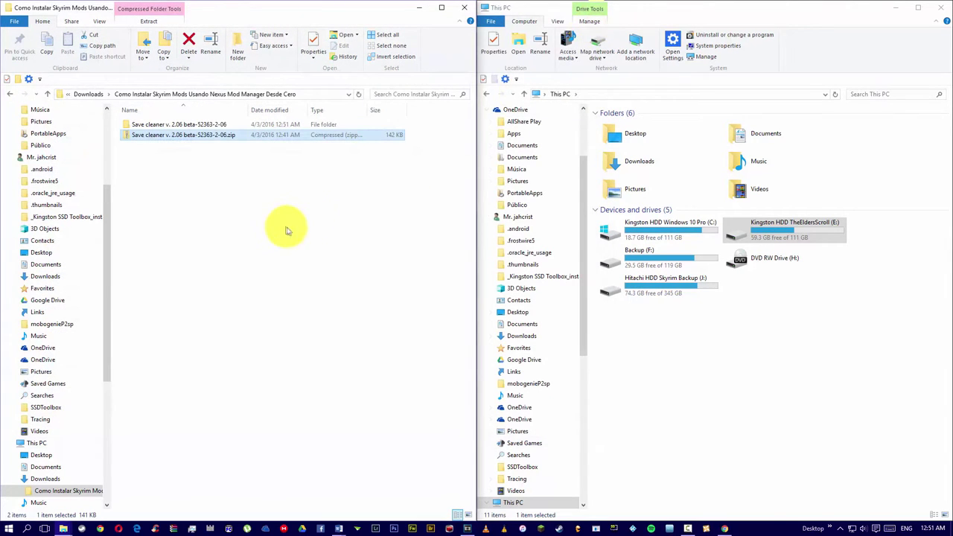
Step: Copy the extracted Save cleaner v. 2.06 beta-52363-2-06 folder into E:\Steam\steamapps\common\Skyrim, replacing the files in the destination
left_click(219, 126)
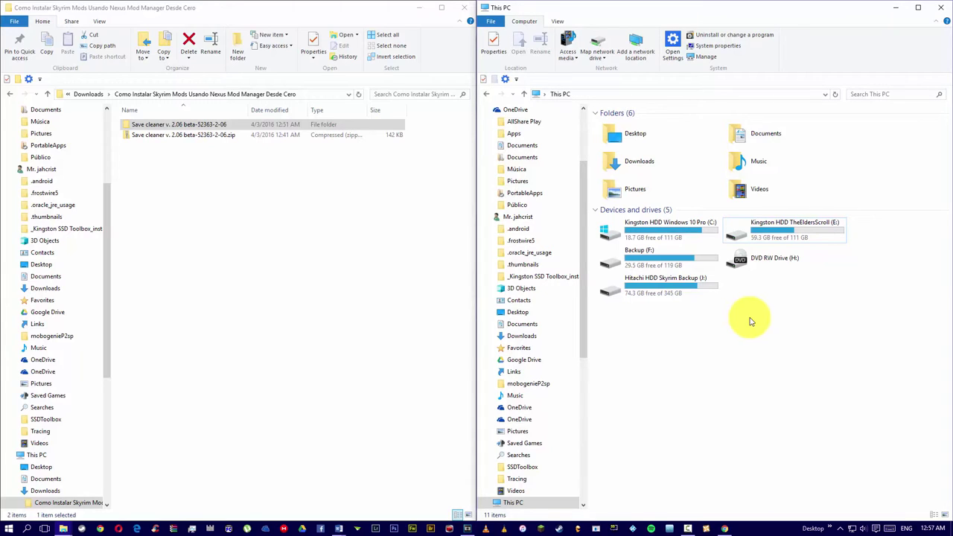
double_click(779, 233)
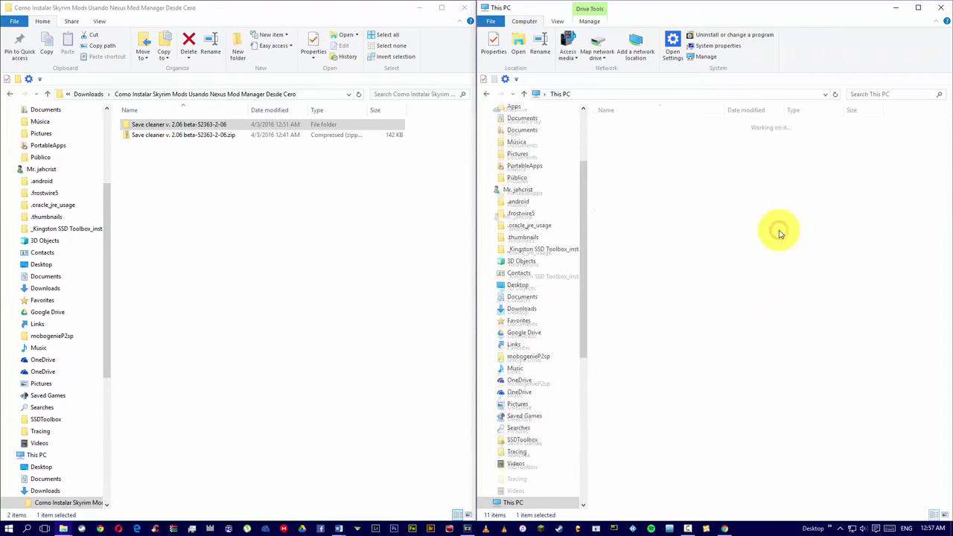
double_click(620, 124)
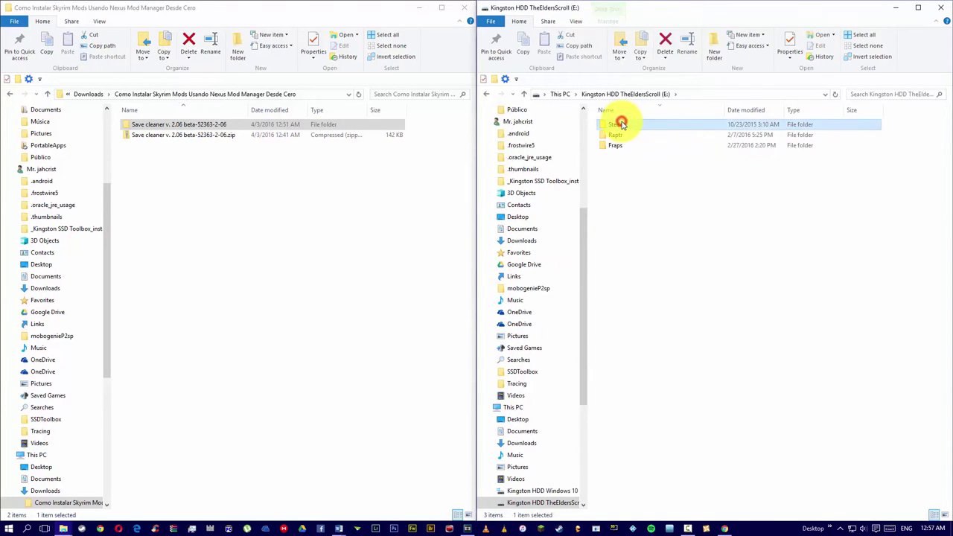
double_click(621, 125)
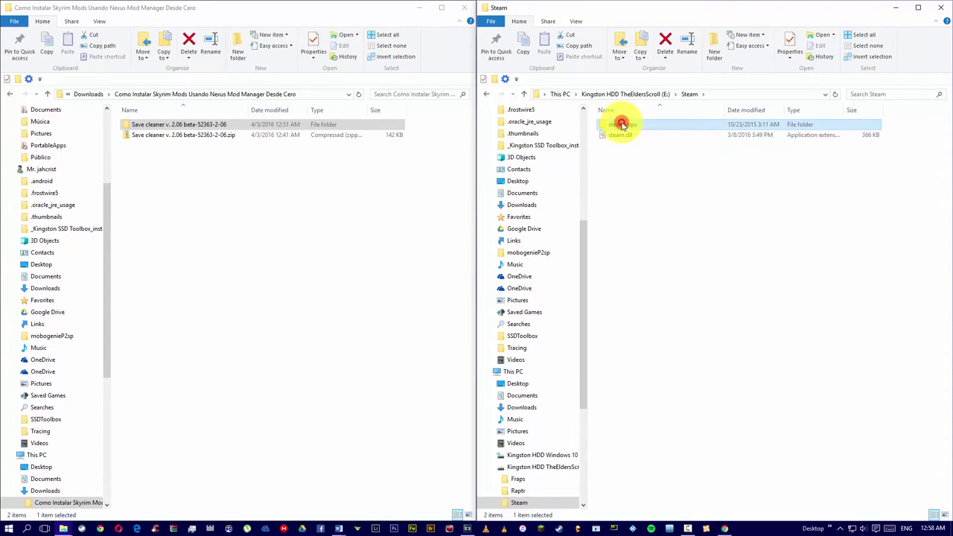
left_click(621, 125)
double_click(621, 124)
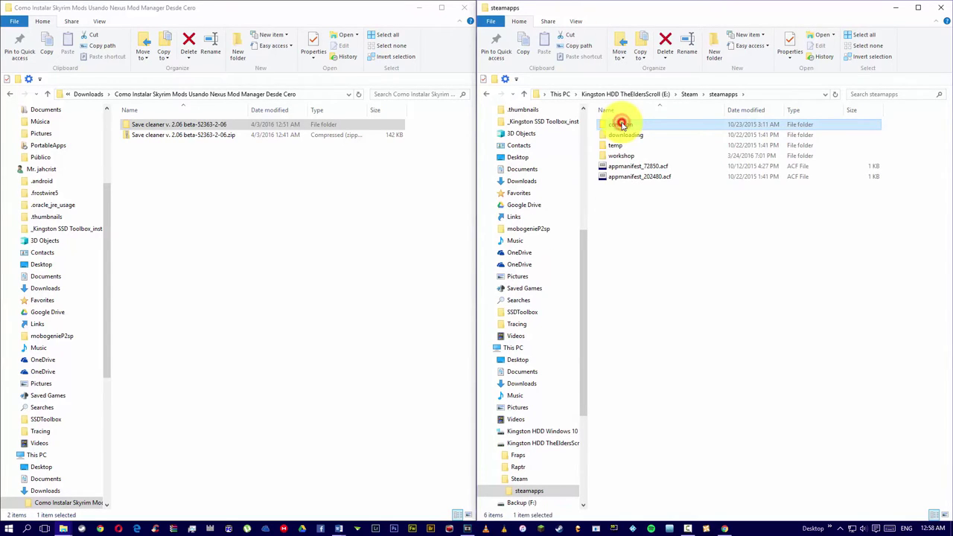
left_click(622, 125)
double_click(623, 126)
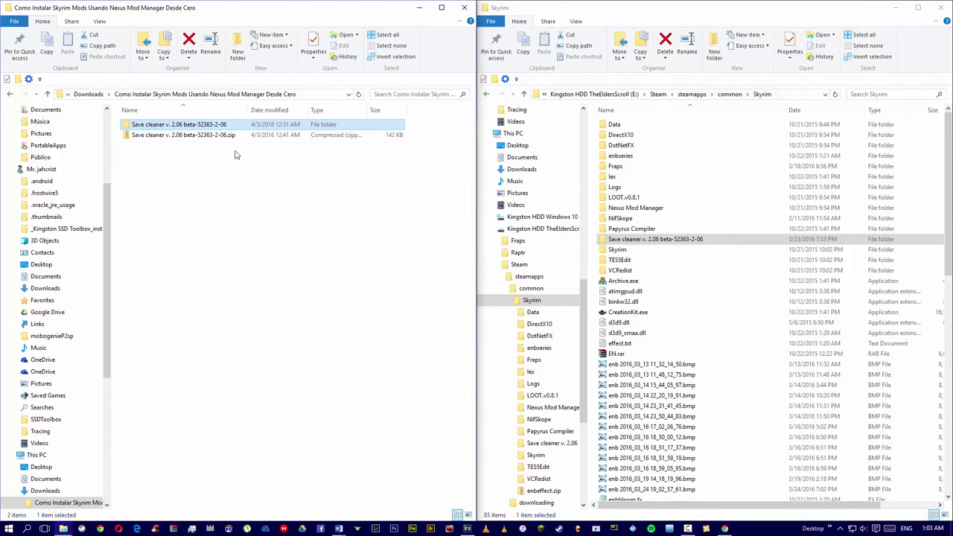
left_click_drag(219, 125, 533, 301)
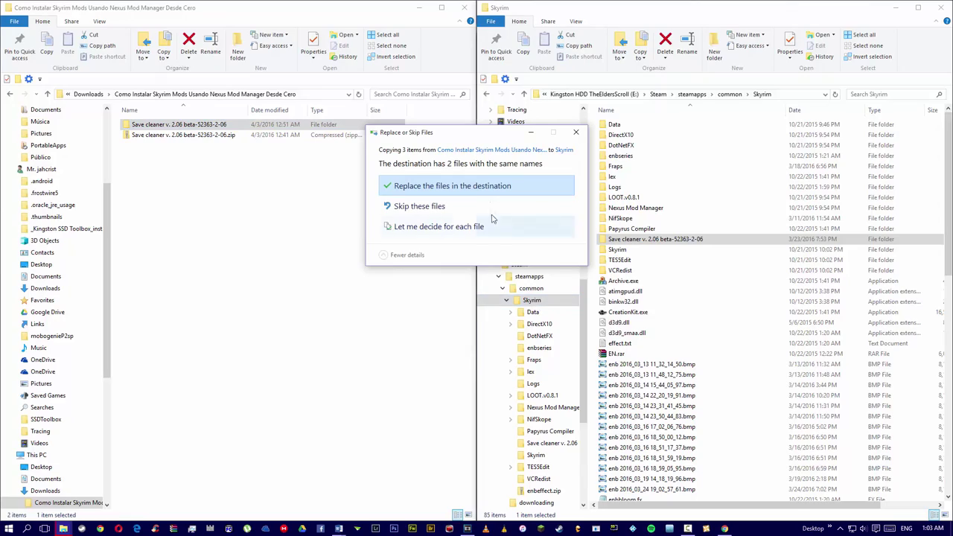
left_click(490, 188)
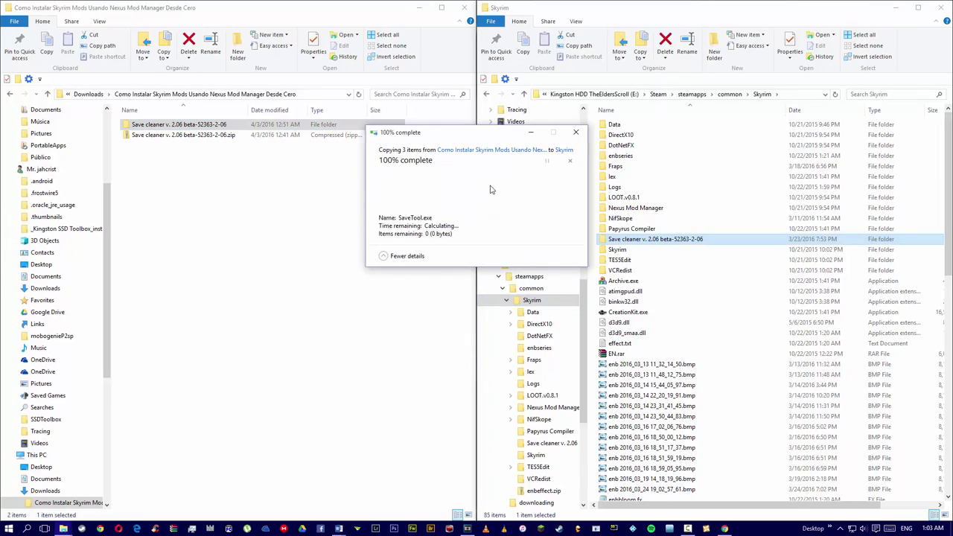